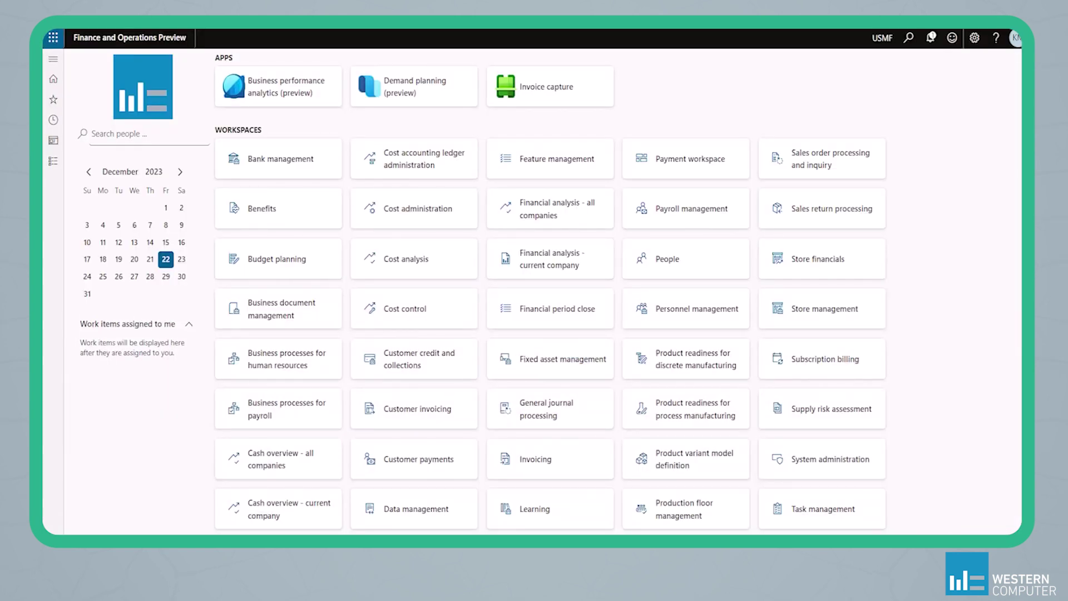
Open sales order 003212 for Contoso Pittsburgh from Favorites > All sales orders.
click(53, 99)
click(92, 181)
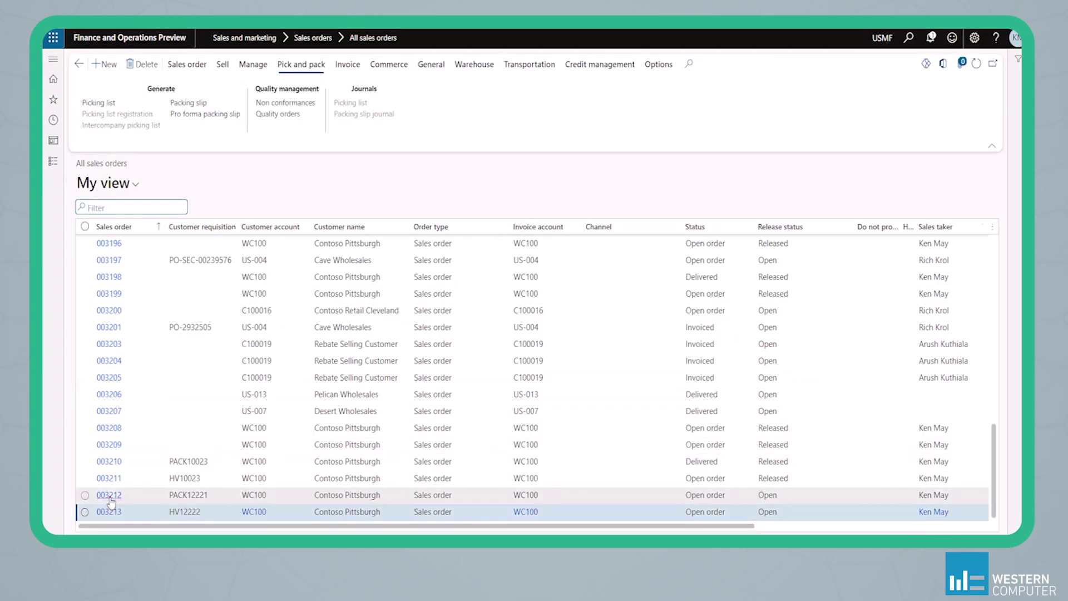
click(136, 495)
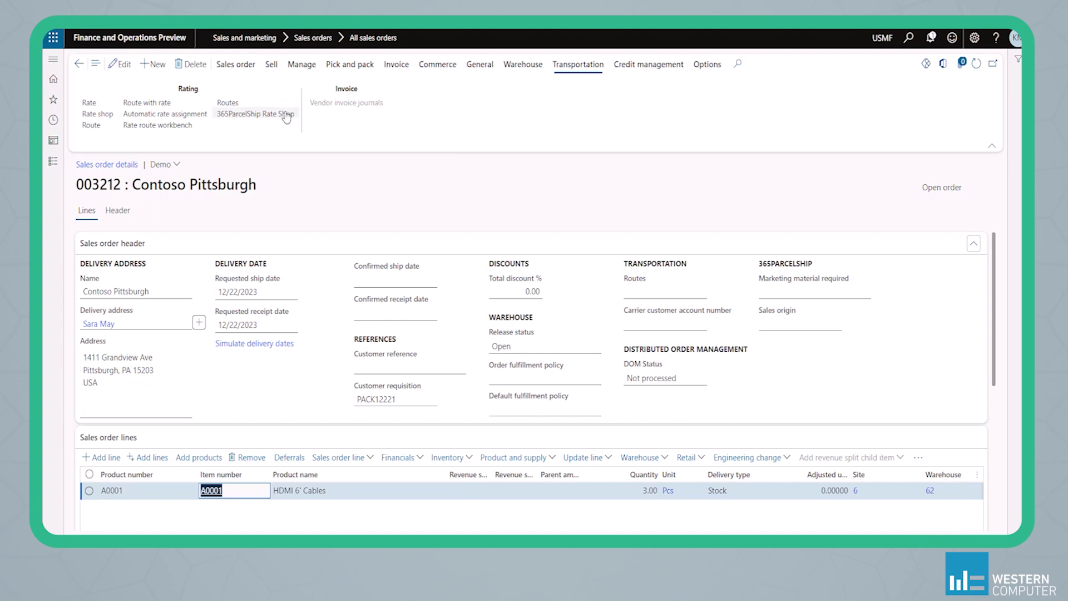
Open the 365ParcelShip rate shop for order 003212 and dismiss the FedEx error.
click(286, 114)
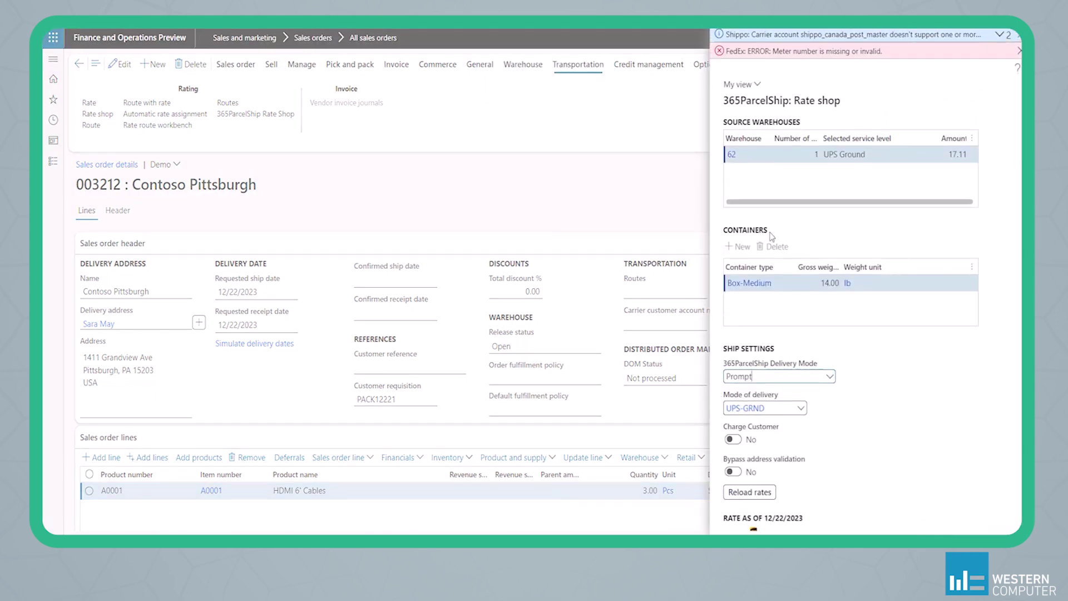
click(1019, 51)
scroll(962, 160, down, 5)
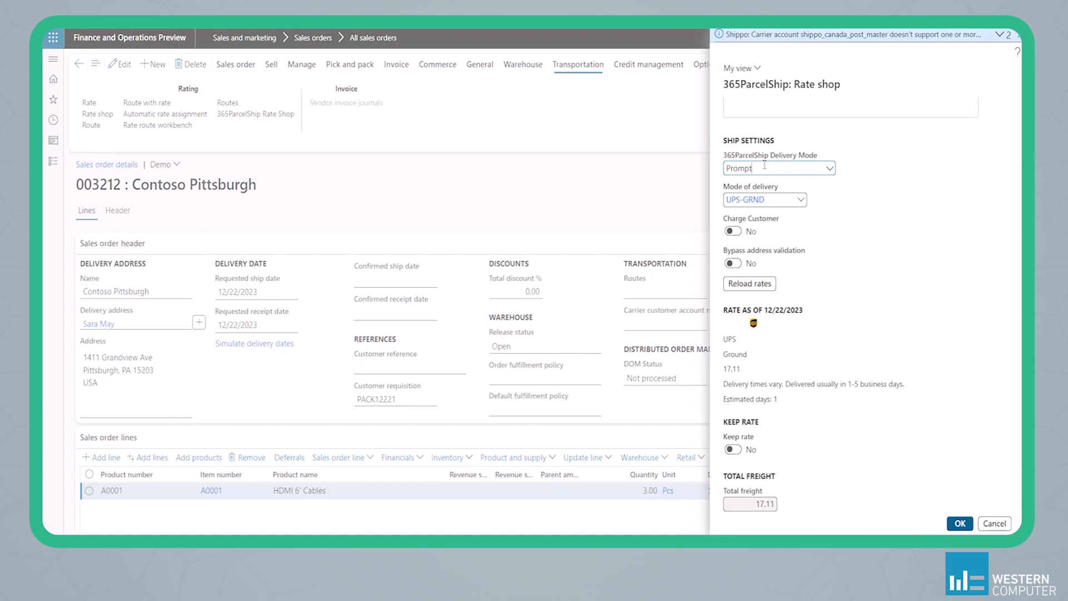
Set the delivery mode to Rate shop and reload the carrier rates.
click(832, 171)
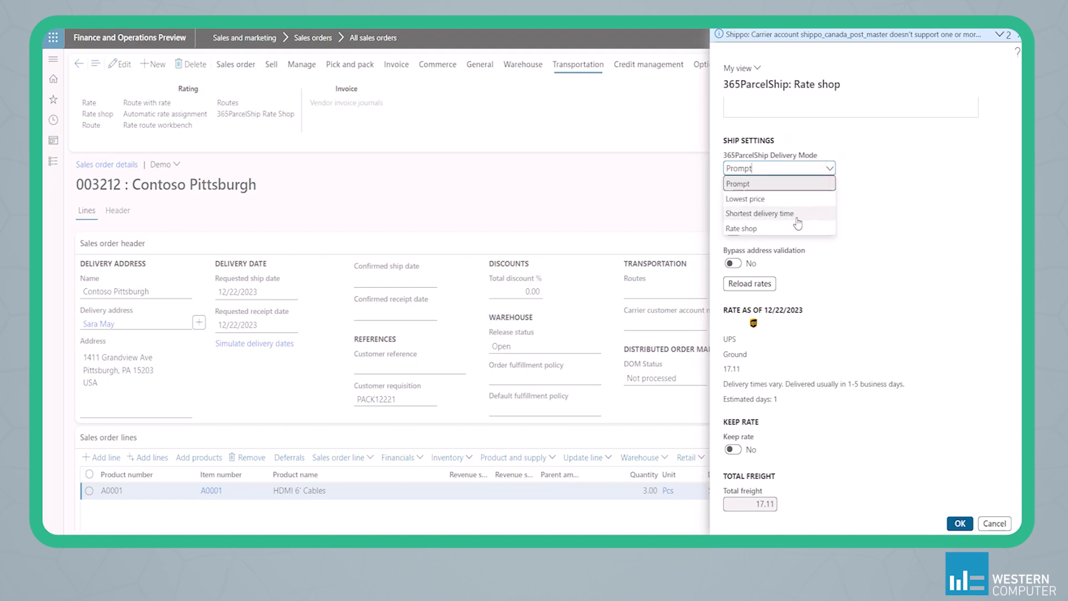
click(772, 230)
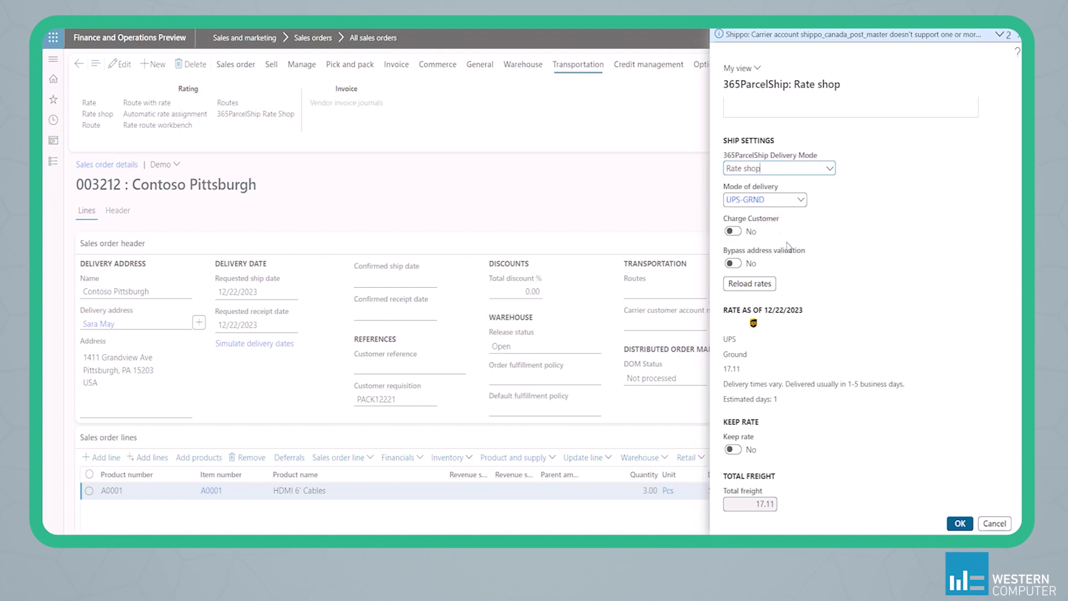
click(760, 286)
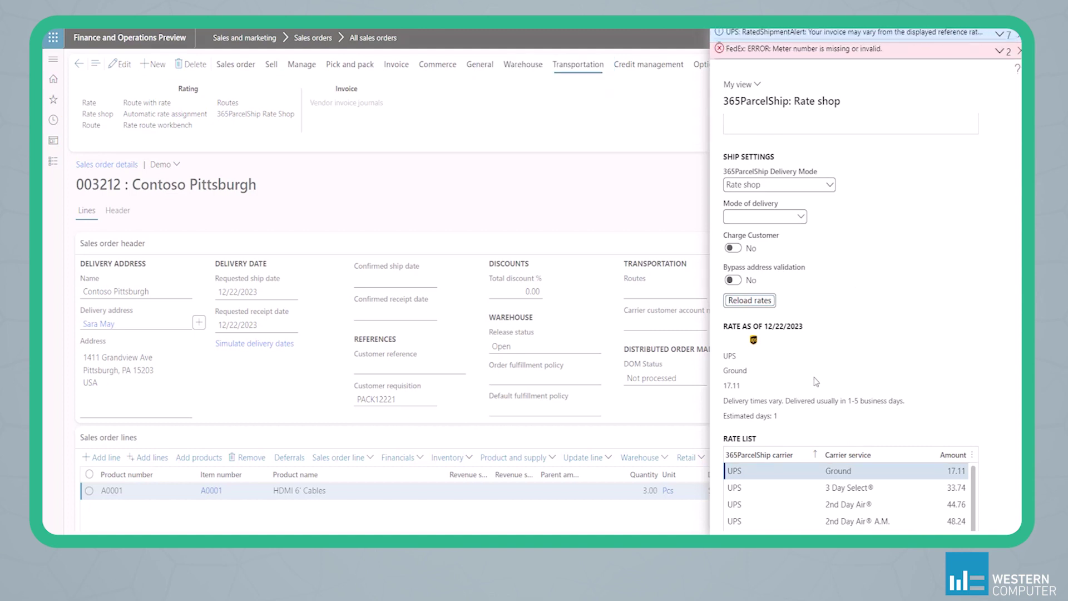
Choose UPS Next Day Air at 75.72, set Keep rate to Yes, and confirm the rate shop.
scroll(814, 384, down, 2)
scroll(814, 384, down, 2)
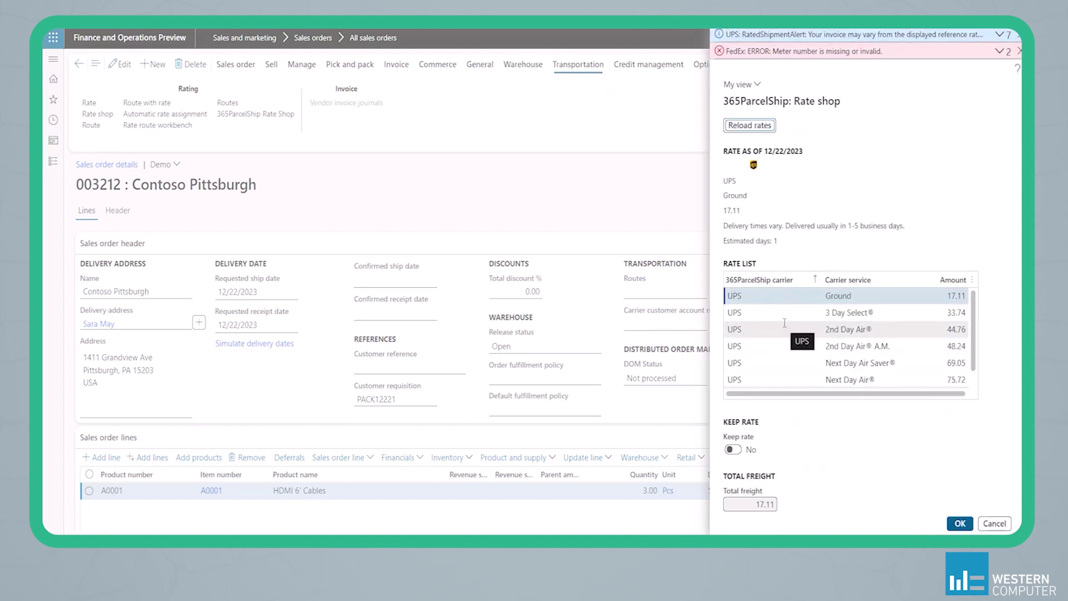
scroll(784, 324, down, 1)
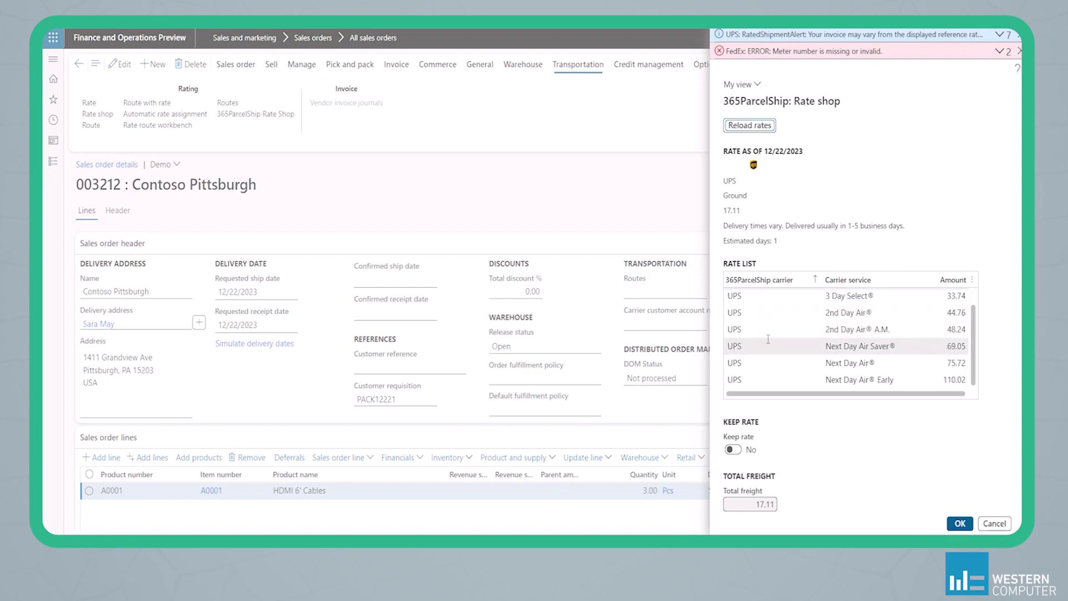
scroll(779, 345, up, 1)
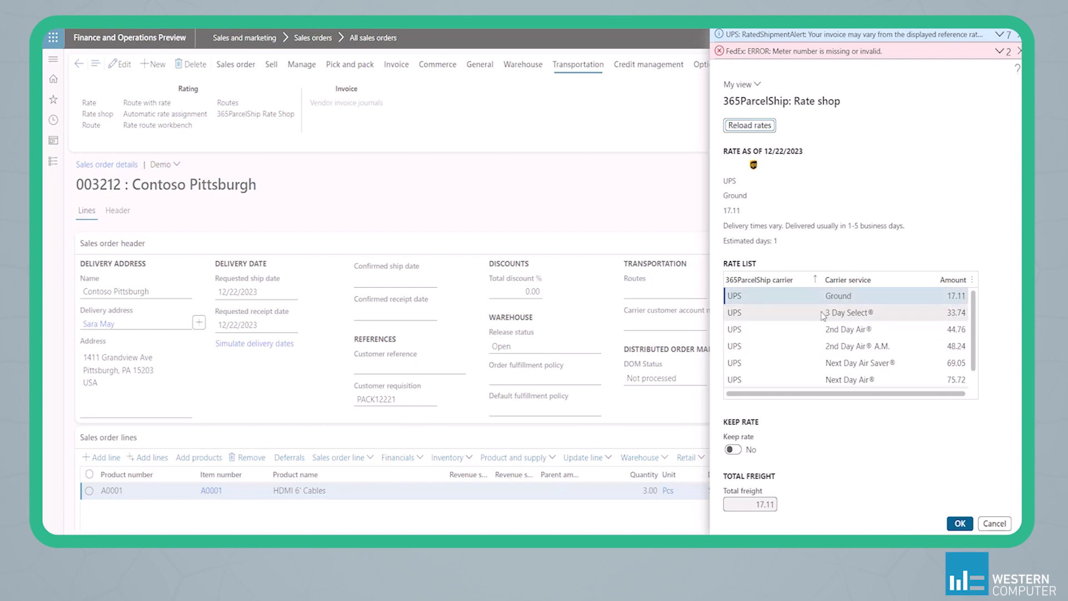
click(810, 329)
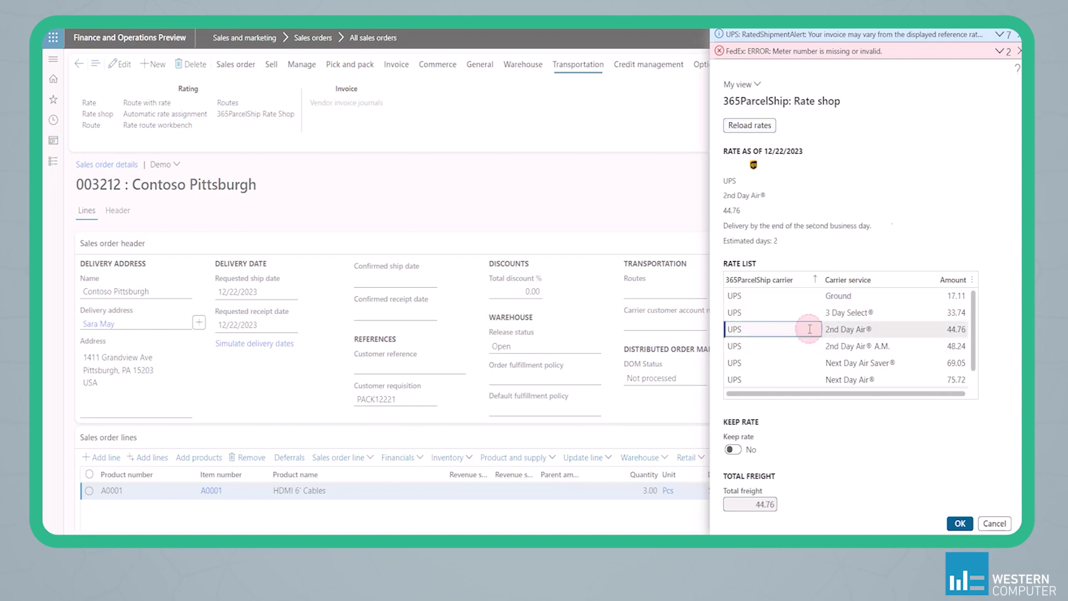
scroll(841, 363, down, 1)
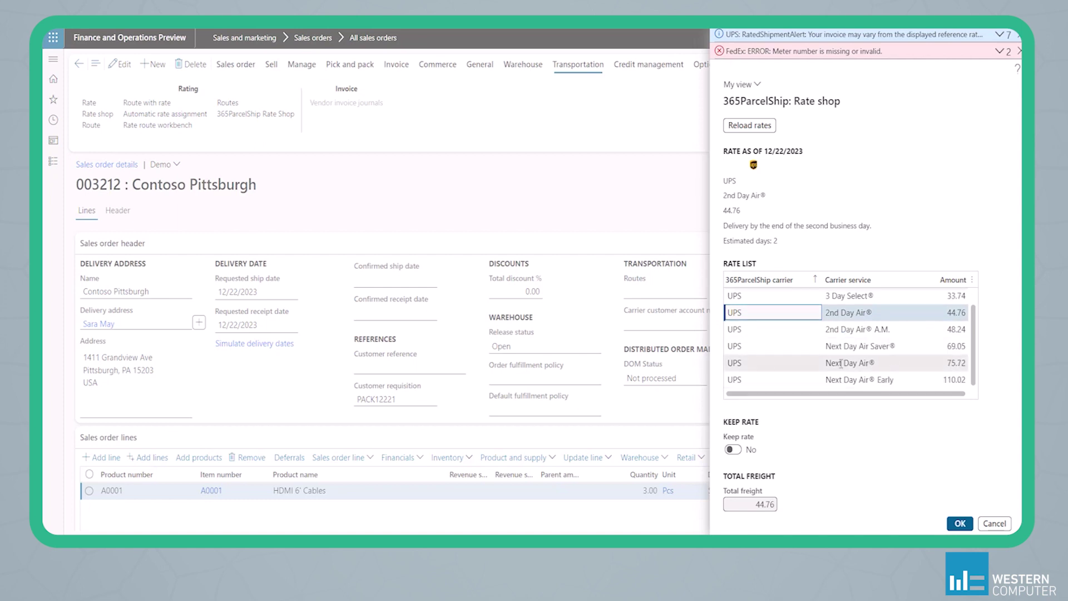
click(770, 370)
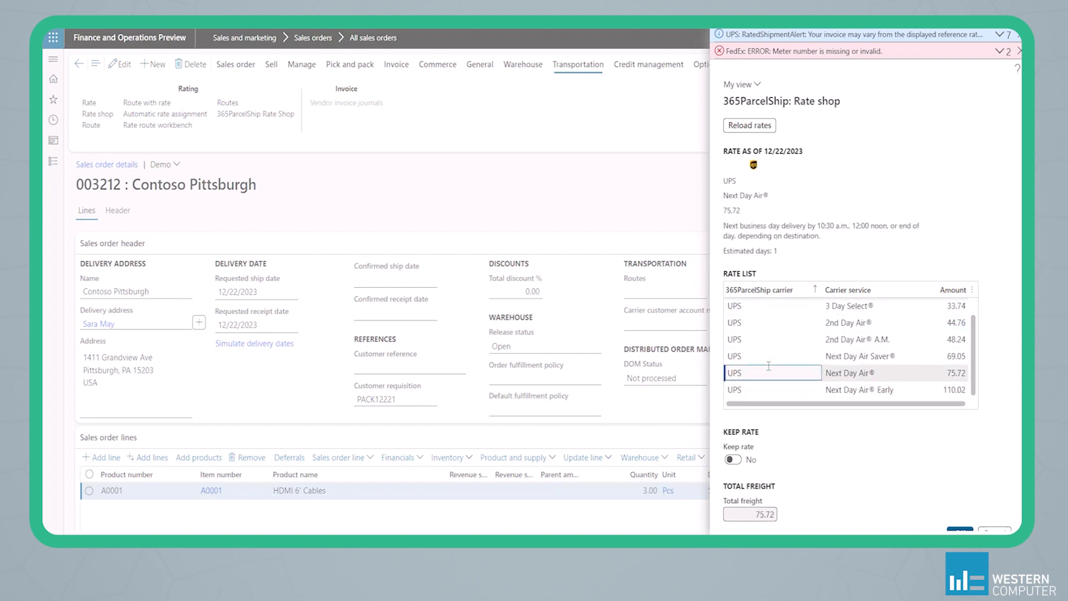
click(731, 461)
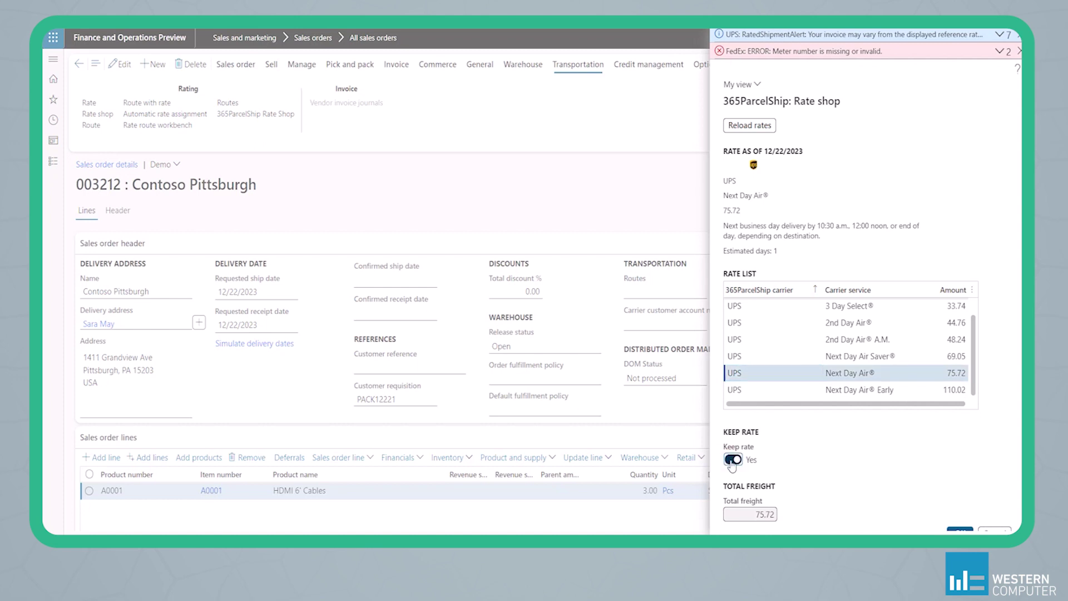
scroll(732, 466, down, 2)
click(960, 524)
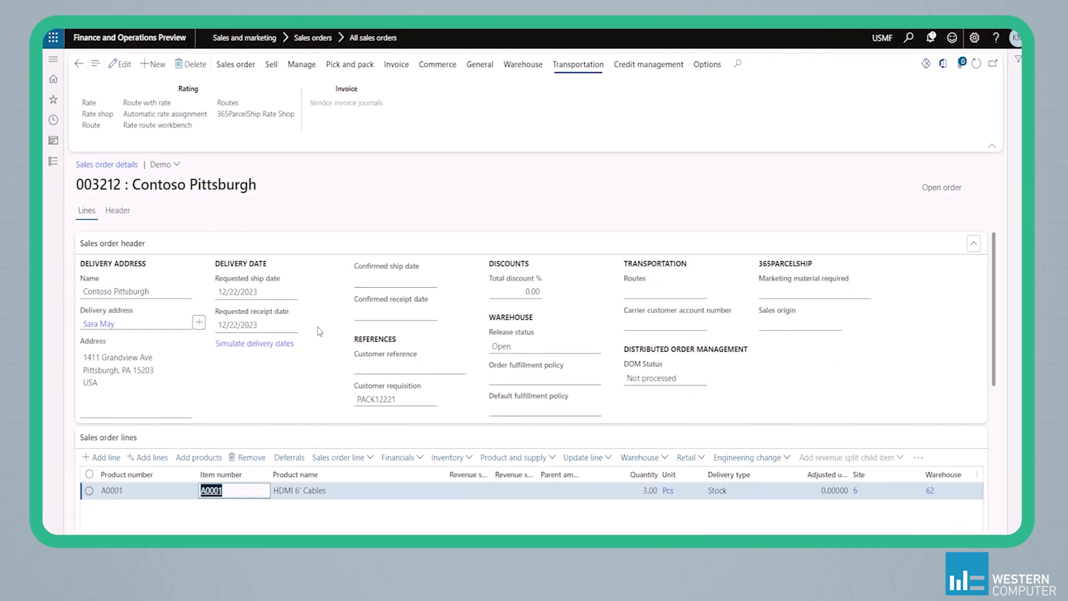
click(126, 217)
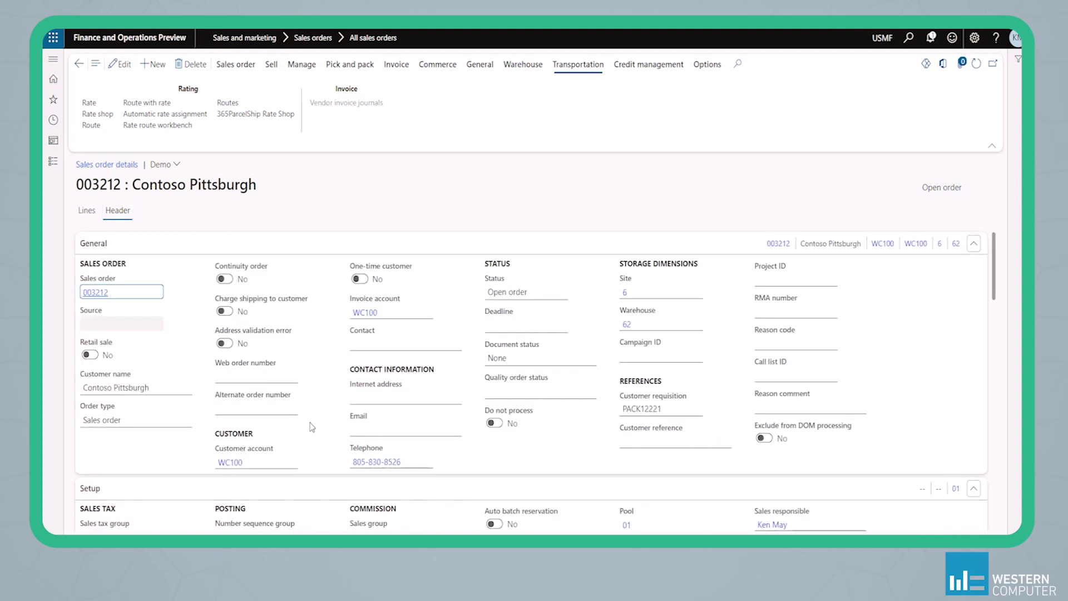
scroll(312, 427, down, 5)
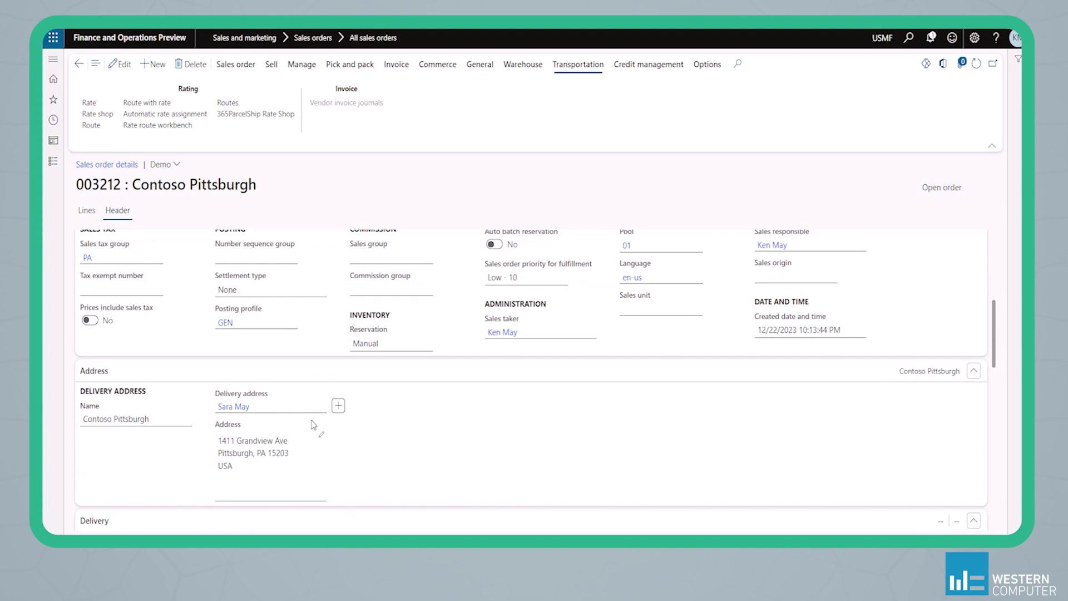
scroll(312, 426, down, 5)
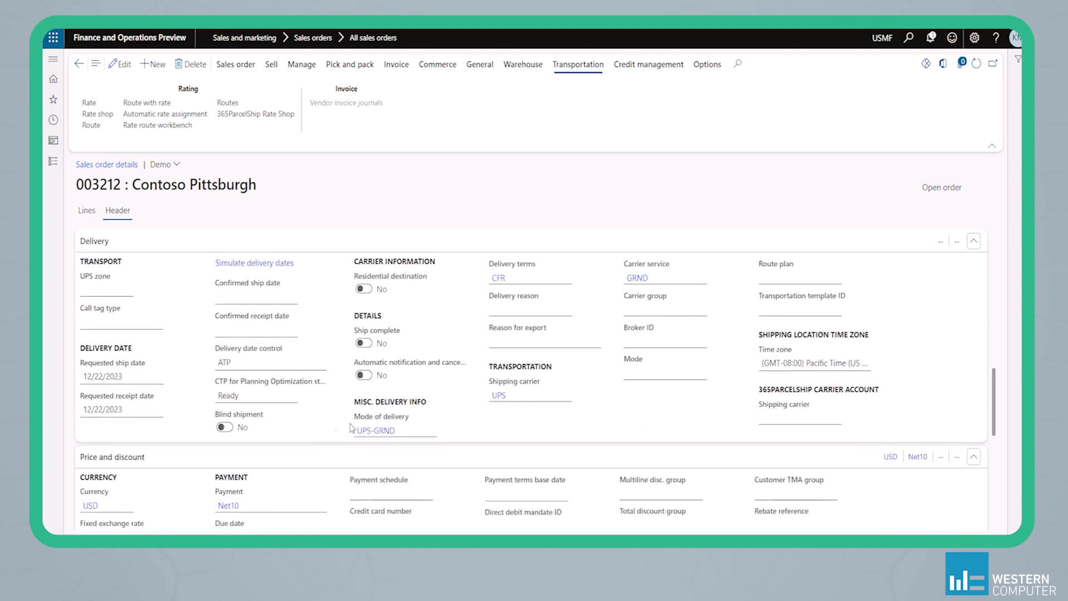
scroll(352, 428, up, 10)
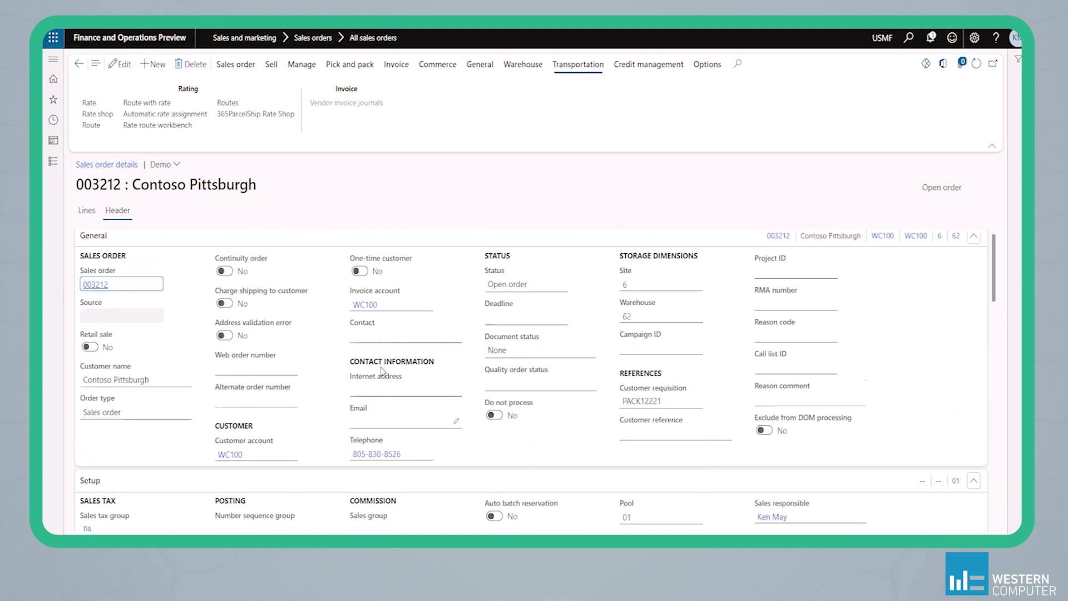
click(87, 214)
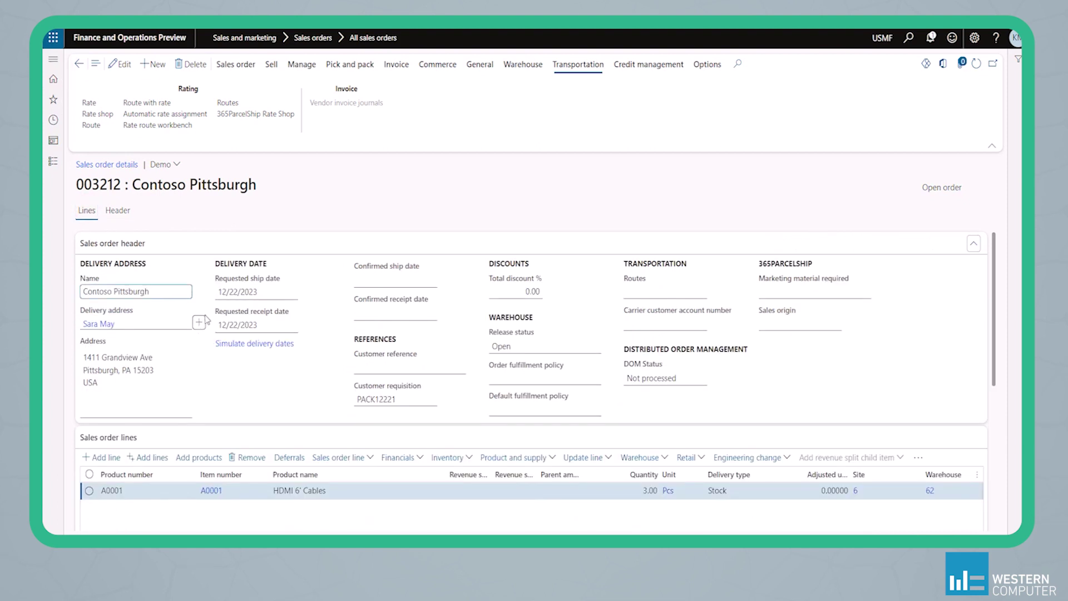
Release order 003212 to the warehouse and view the line's pick and put work details.
click(523, 74)
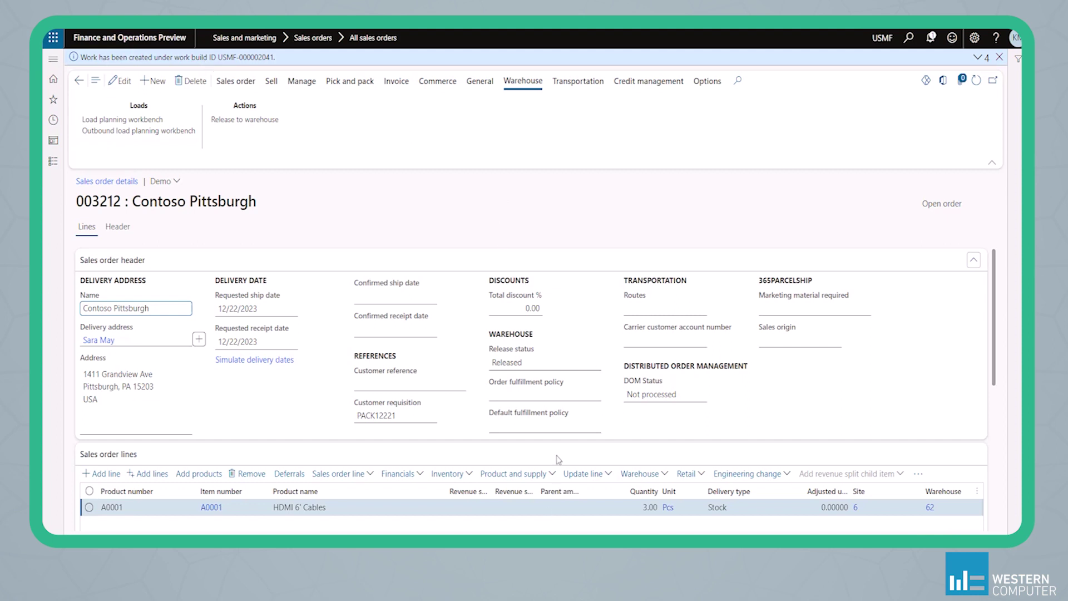
click(644, 473)
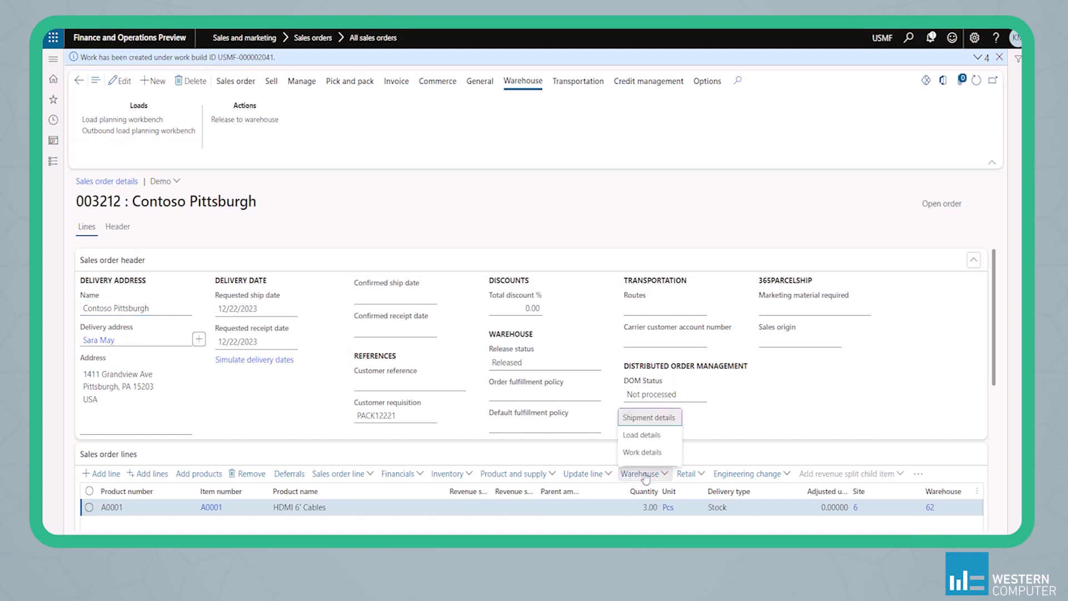
click(652, 453)
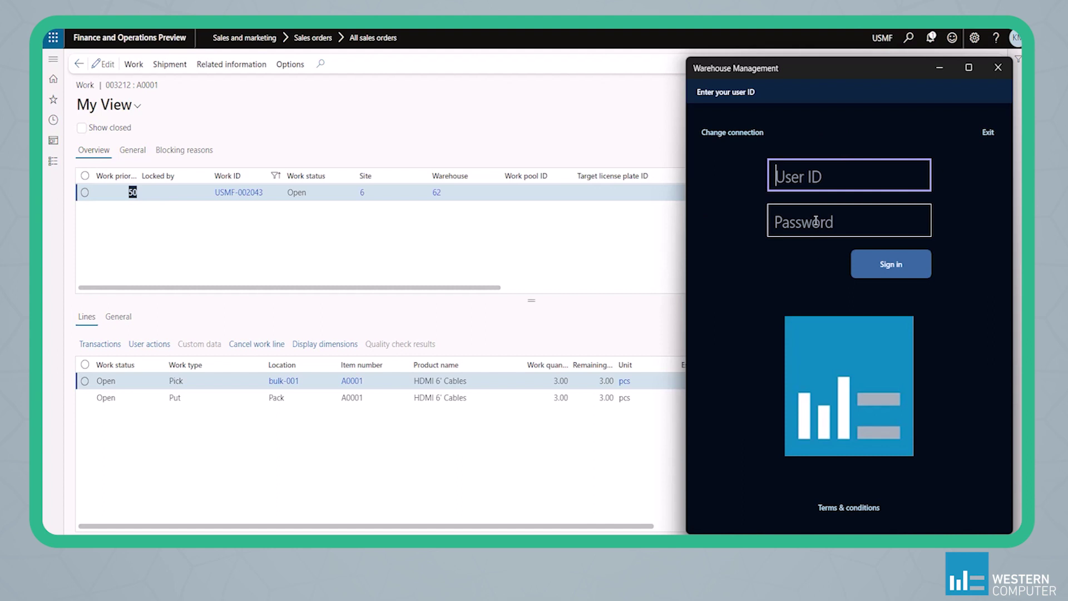
Sign in to the Warehouse Management app with the worker's user ID and password.
text(KM)
click(816, 221)
text(12)
key(Return)
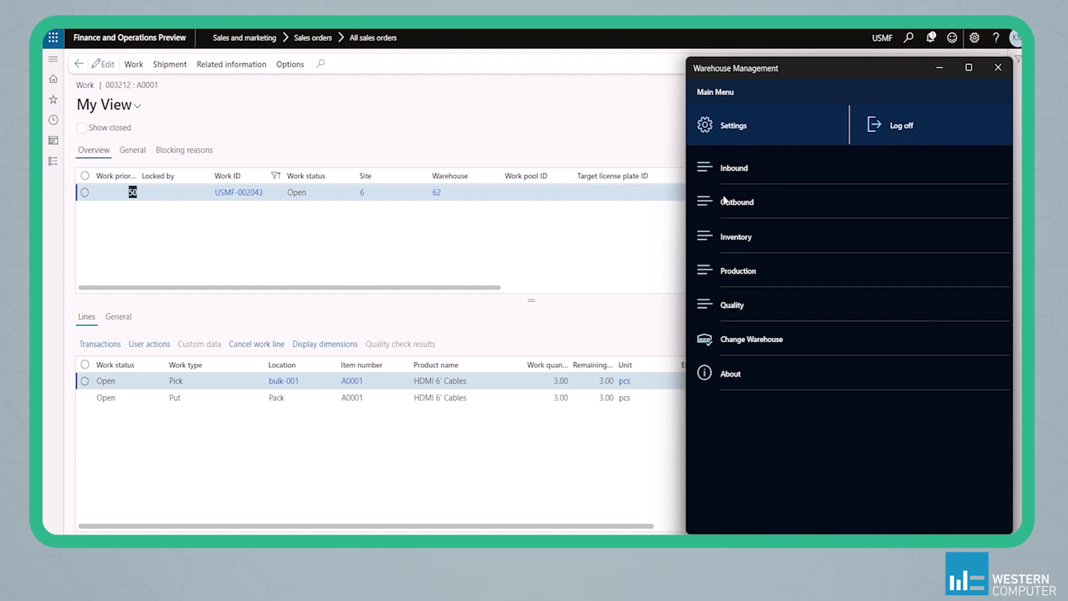
Pick work usmf-002043 through sales picking and confirm delivery to the Pack location.
click(730, 204)
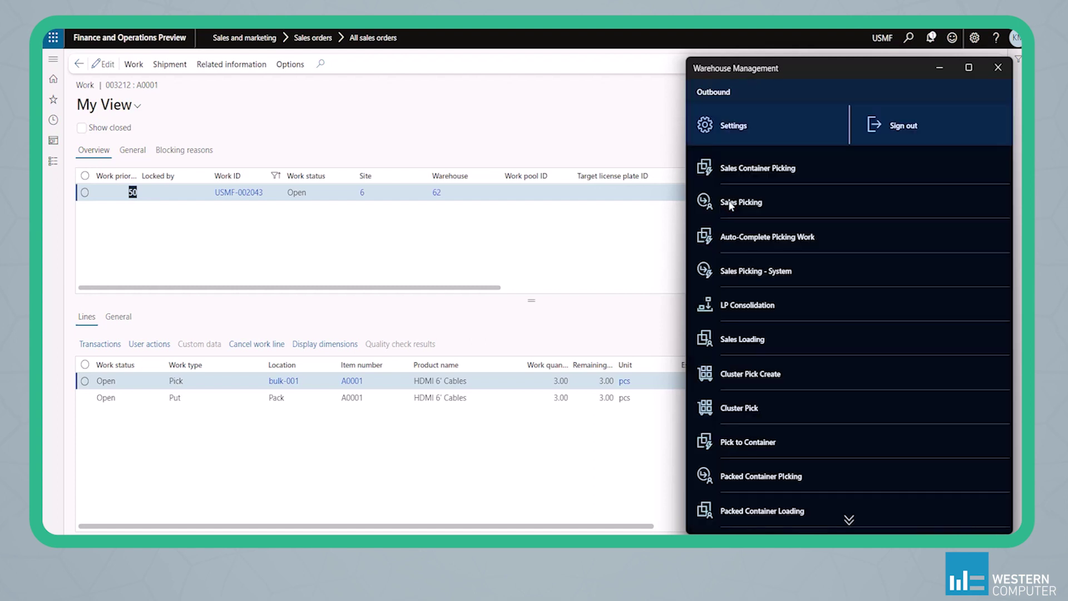
click(750, 203)
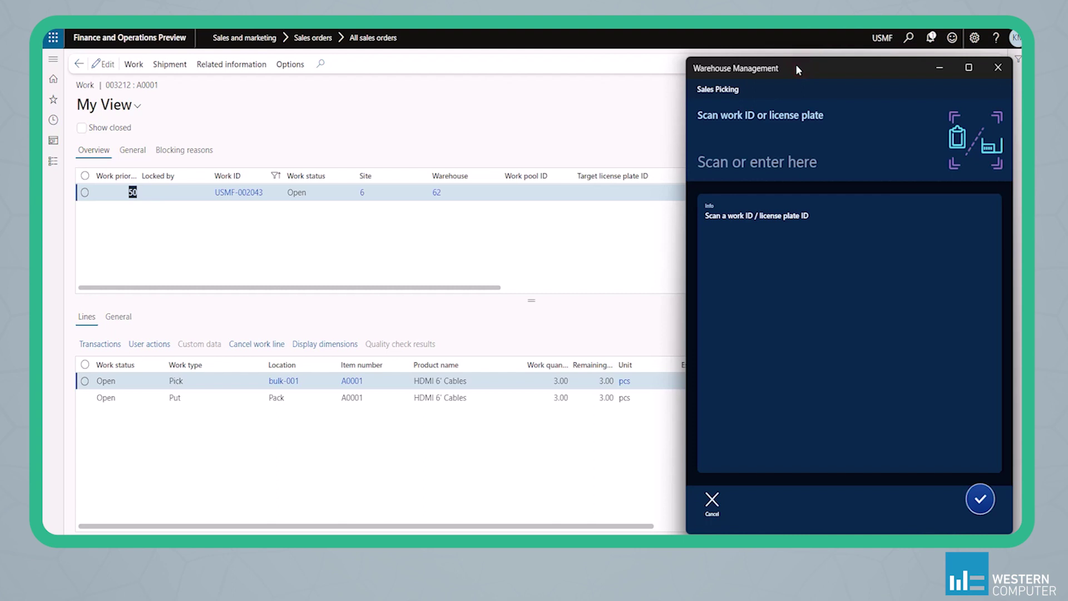
text(usmf)
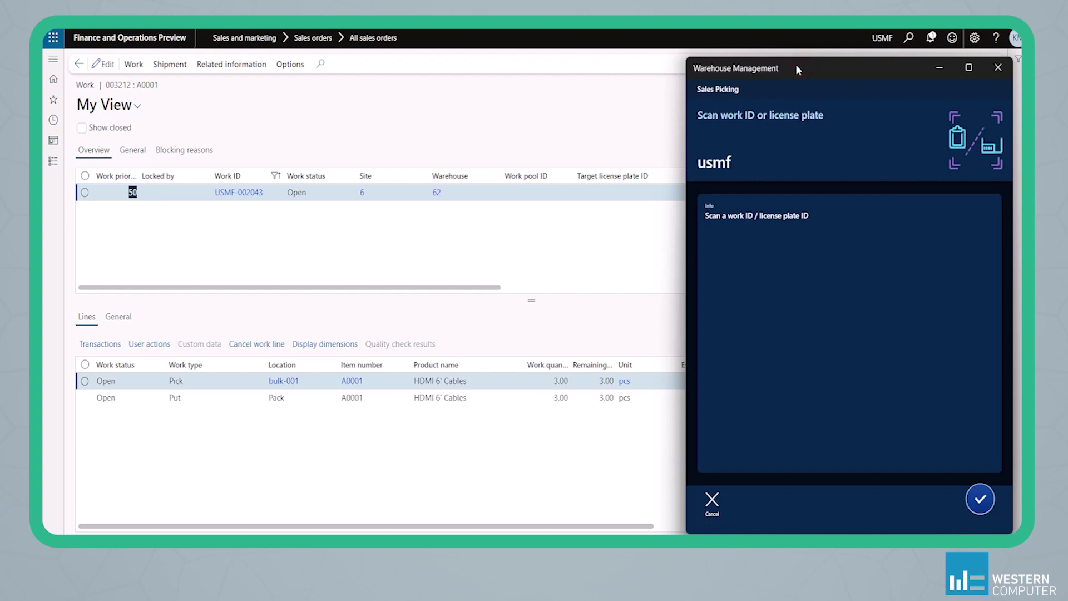
text(-002043)
key(Return)
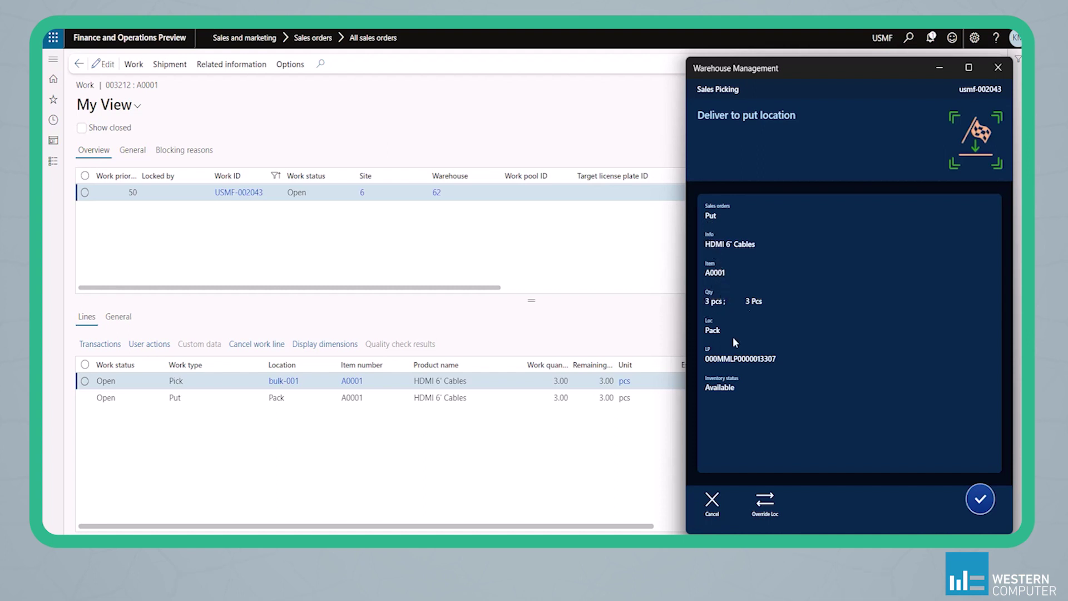
click(981, 499)
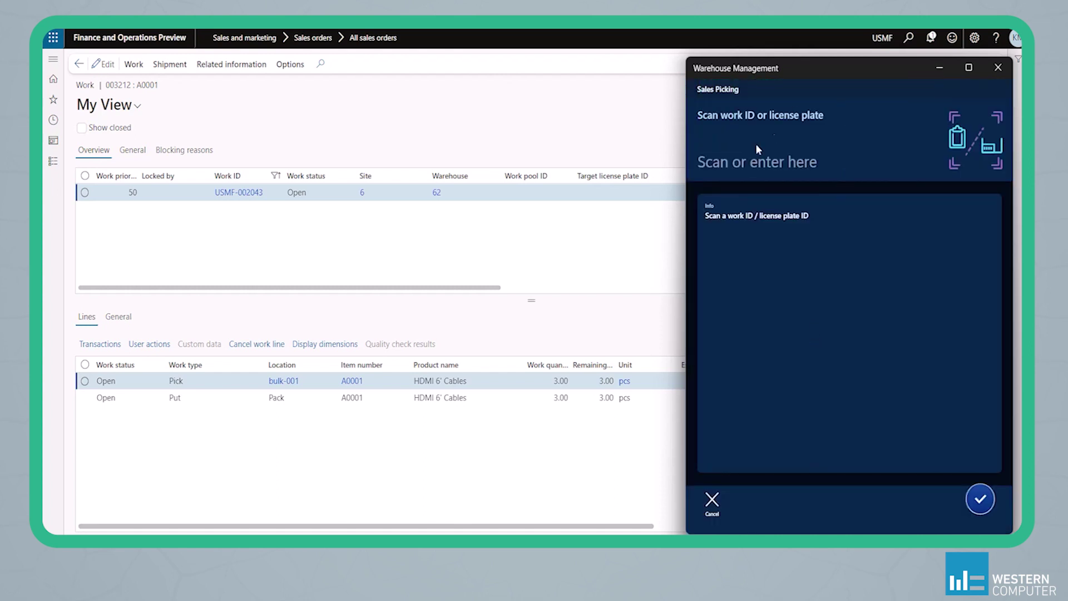
click(574, 115)
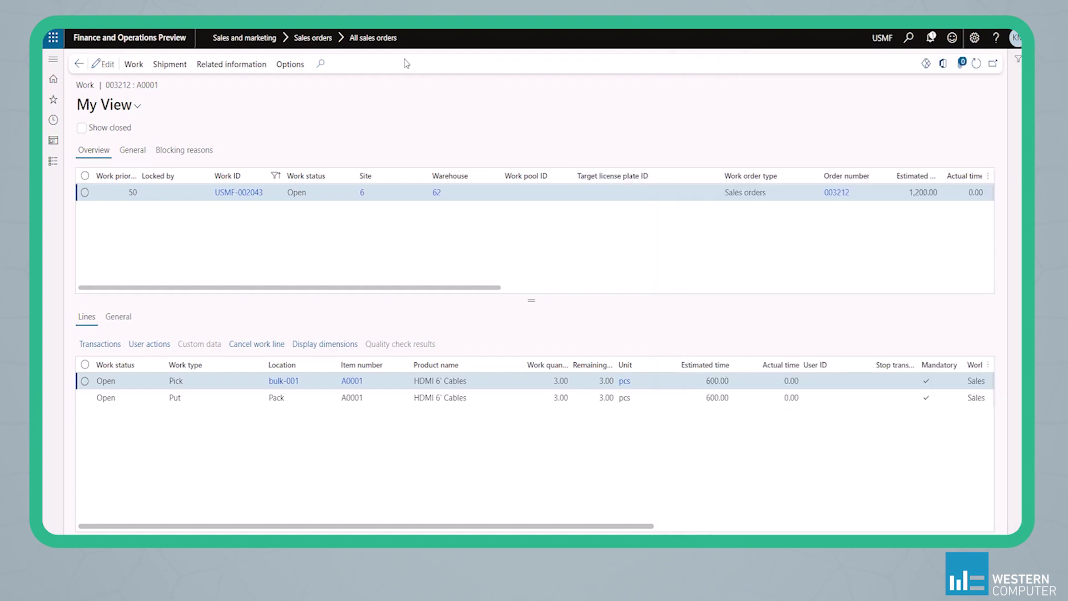
click(976, 63)
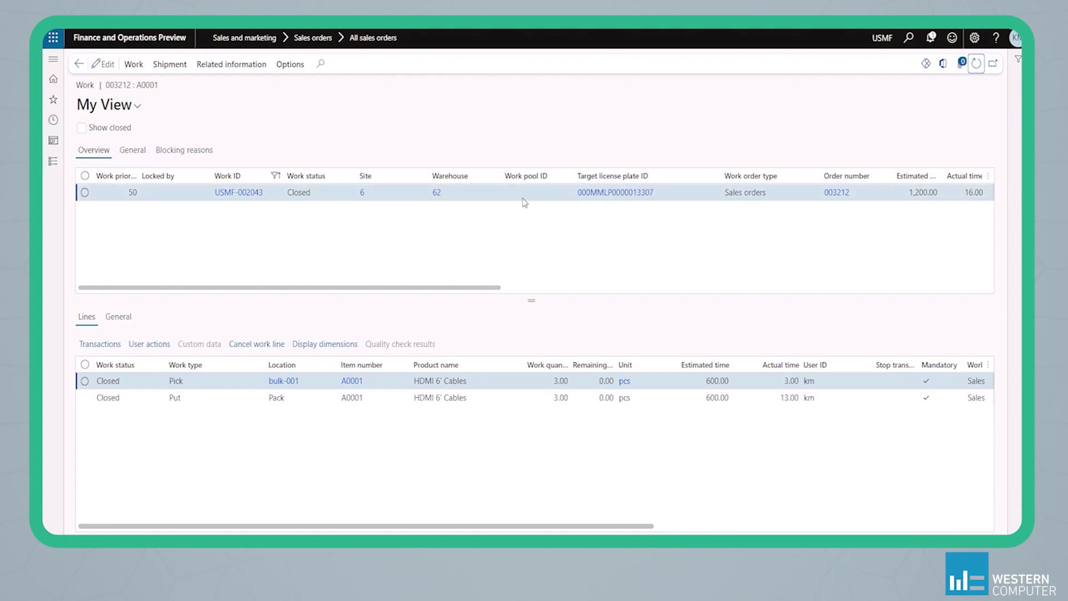
click(658, 197)
key(ctrl+c)
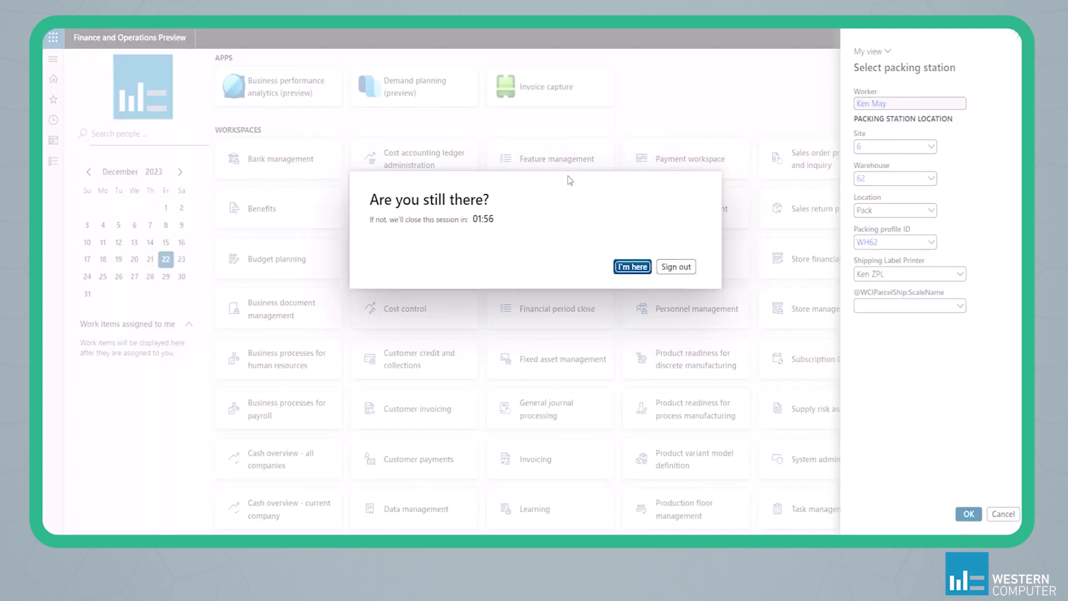
click(619, 266)
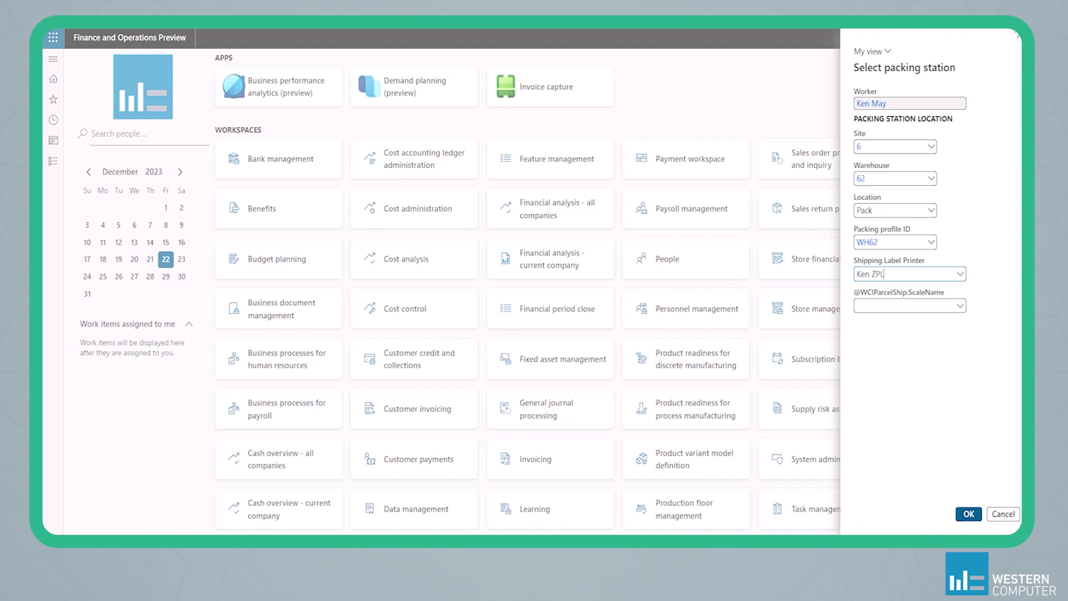
click(969, 518)
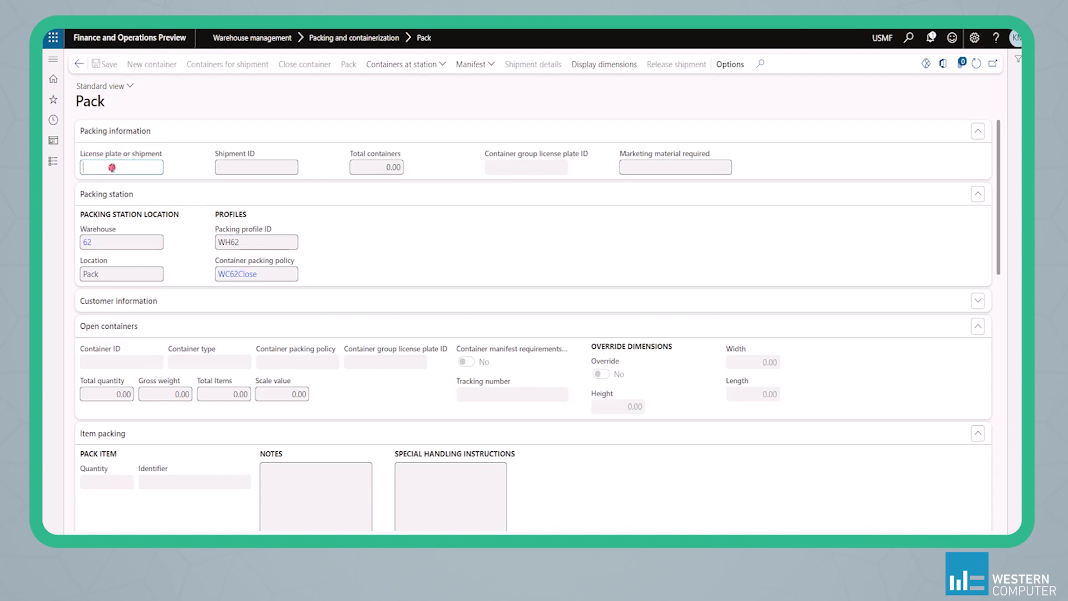
key(ctrl+v)
double_click(116, 166)
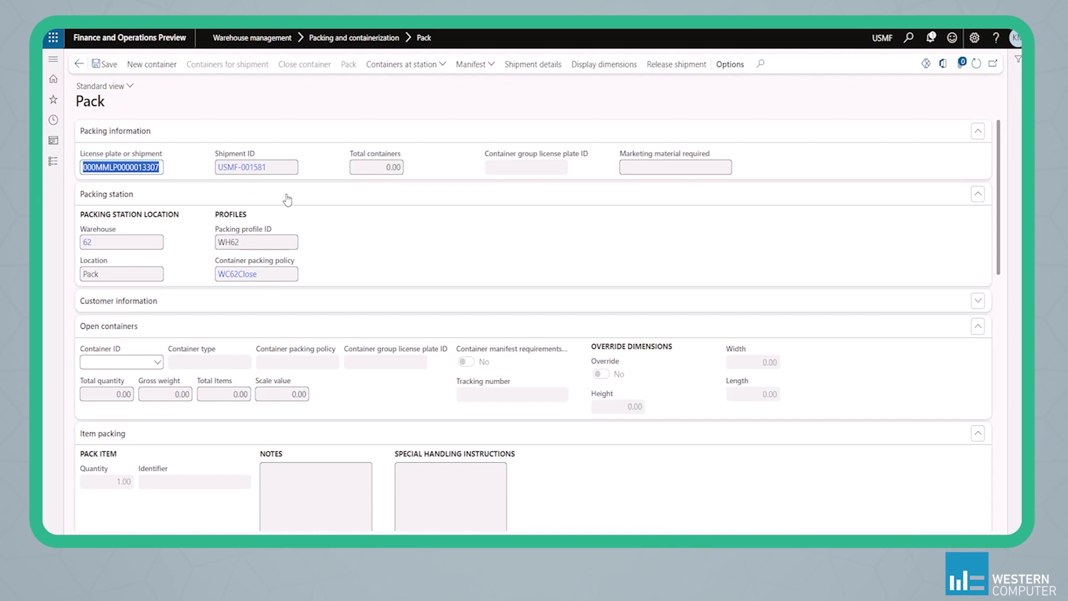
scroll(287, 199, down, 1)
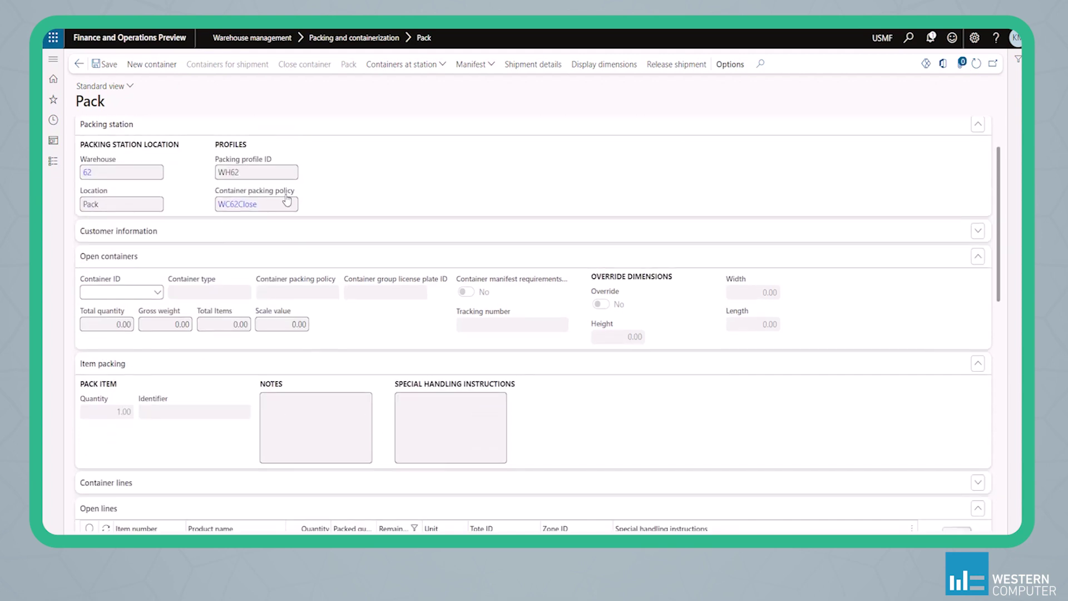
click(164, 65)
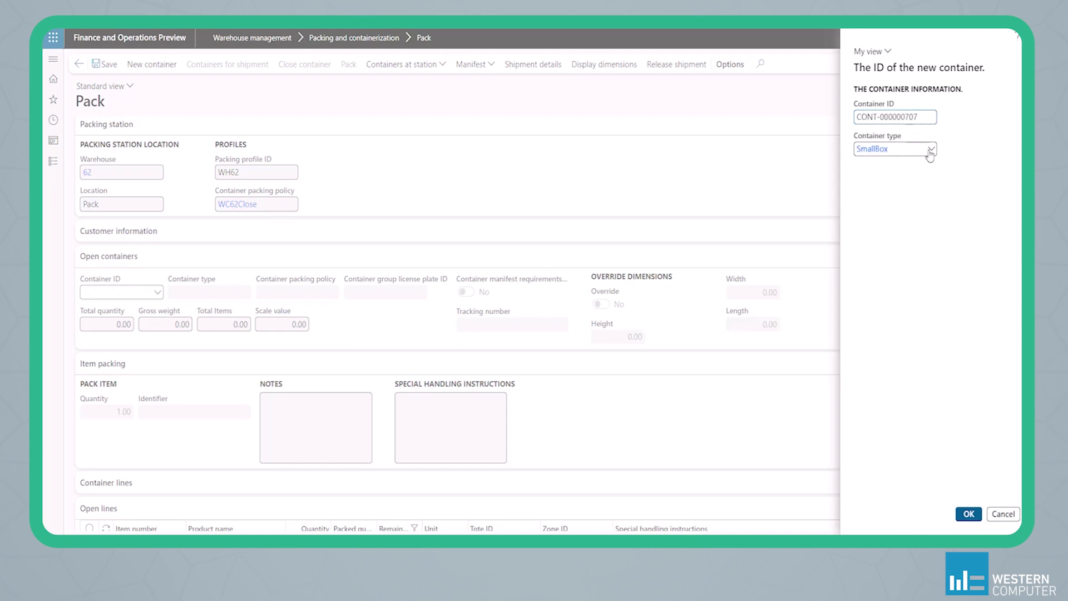
Create container CONT-000000707 with container type Box-Medium.
click(930, 149)
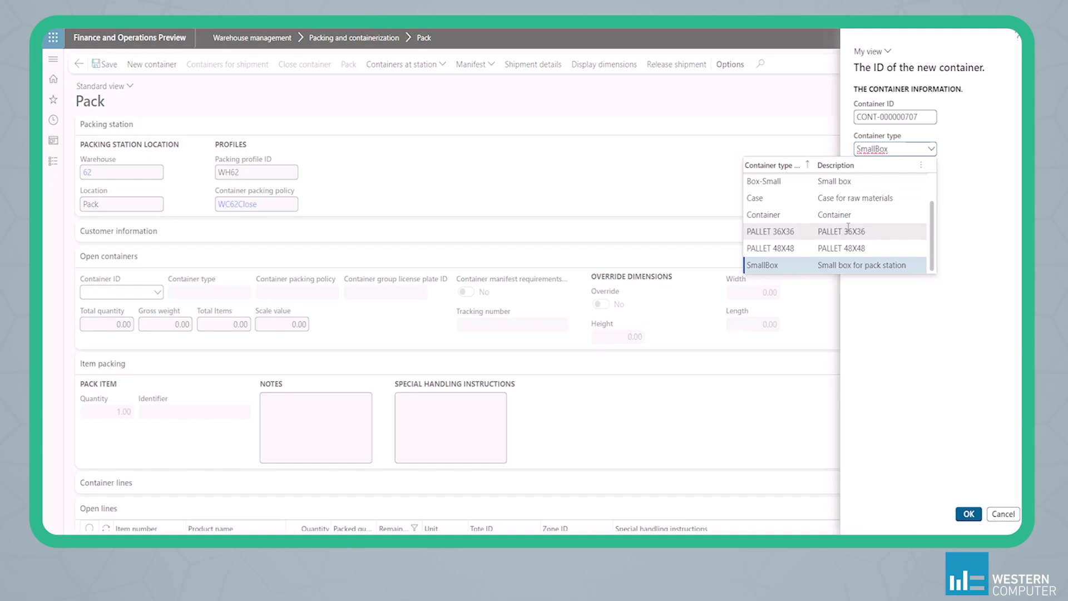
scroll(795, 214, up, 1)
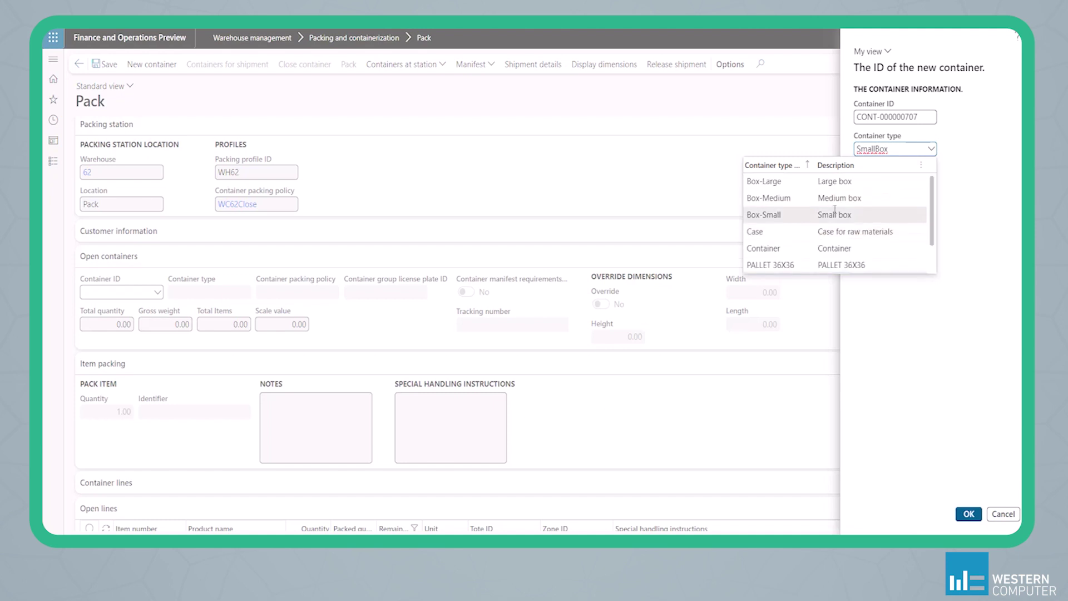
click(806, 199)
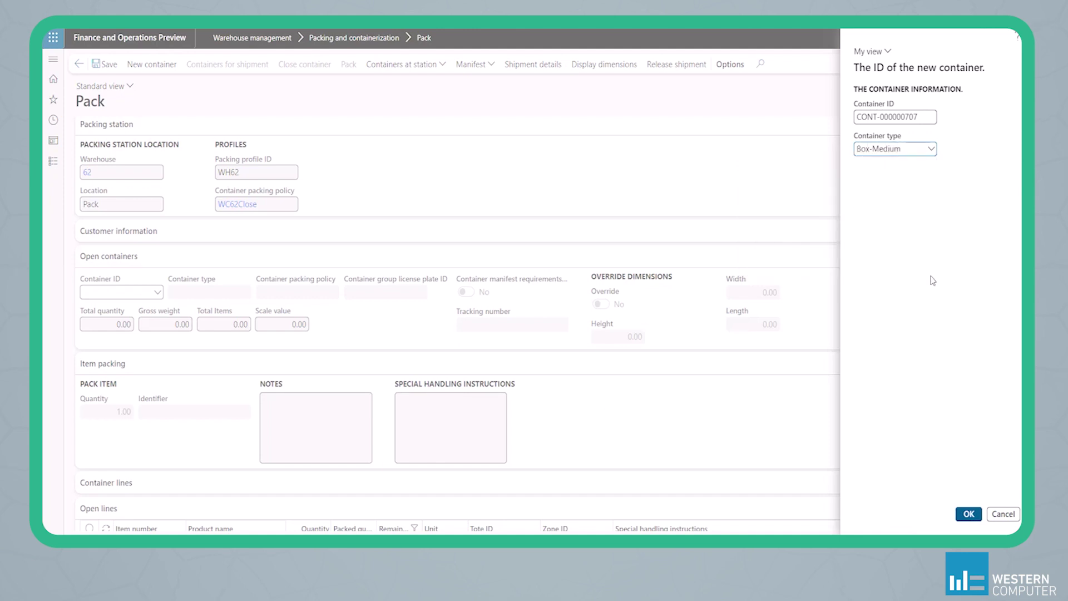
click(971, 515)
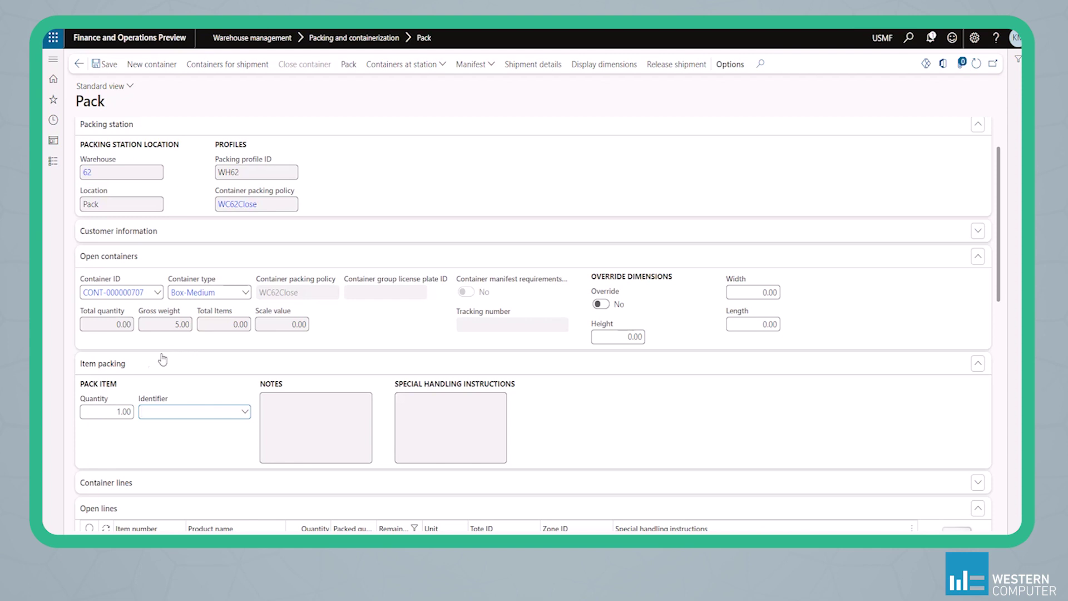
Pack quantity 3 of item A0001 HDMI 6' Cables into CONT-000000707.
scroll(156, 365, down, 1)
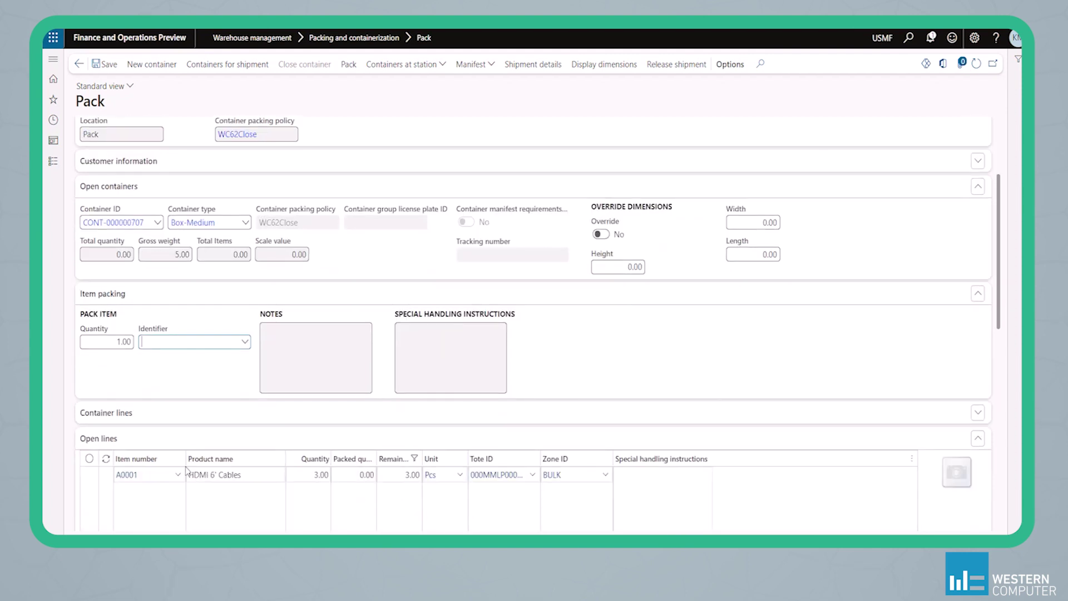
scroll(160, 321, down, 1)
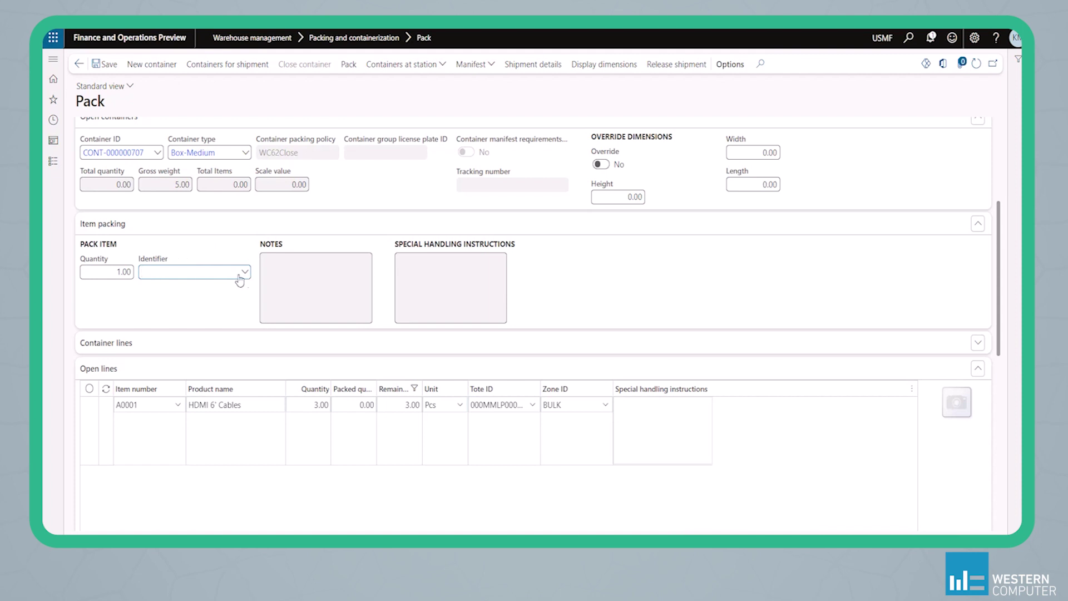
click(114, 272)
text(3)
click(244, 273)
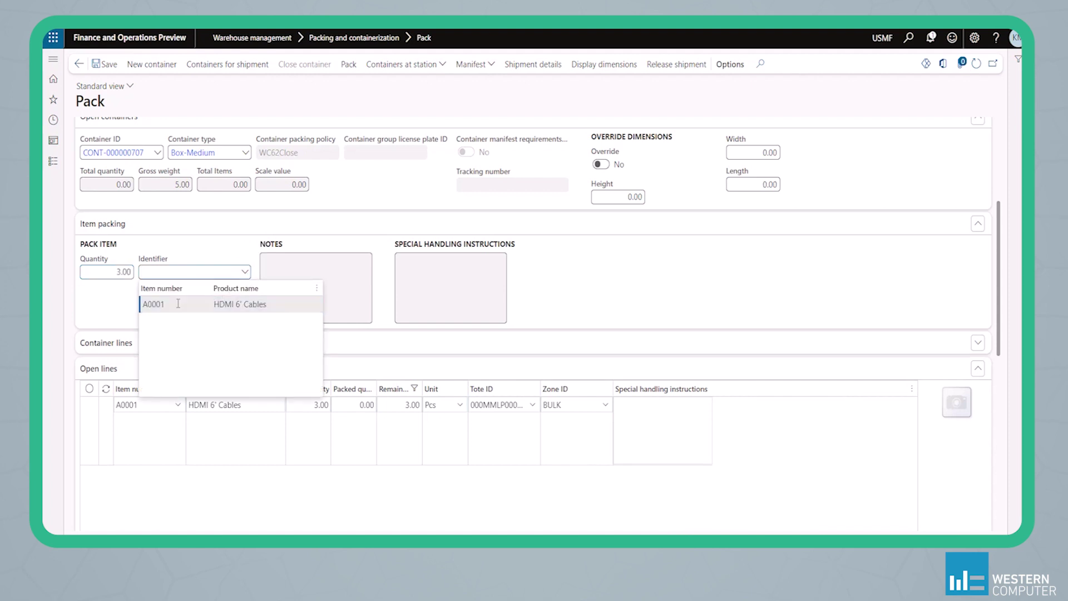
click(163, 304)
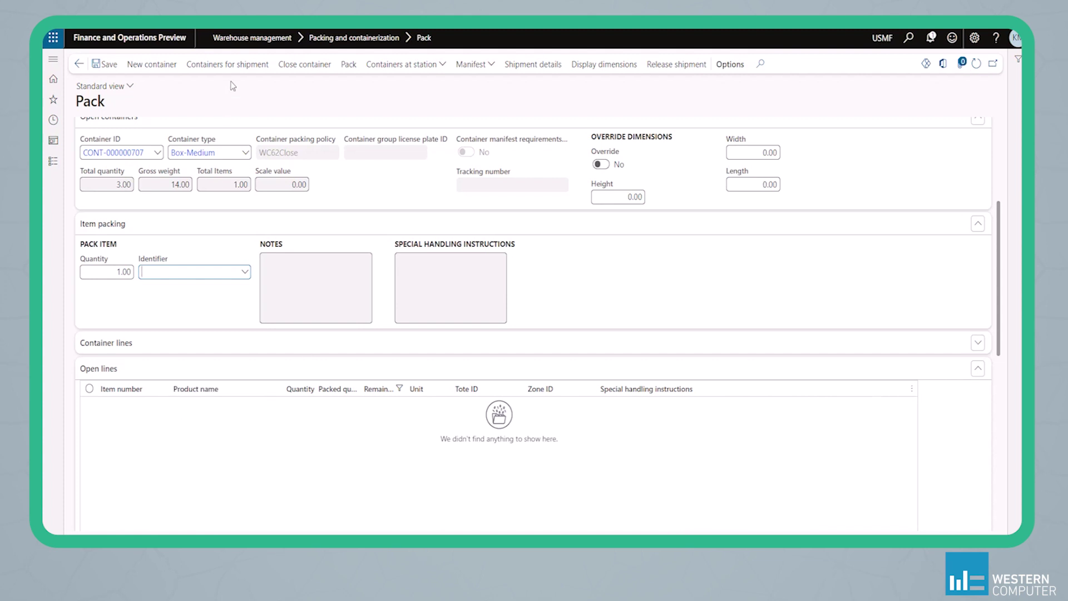
click(313, 66)
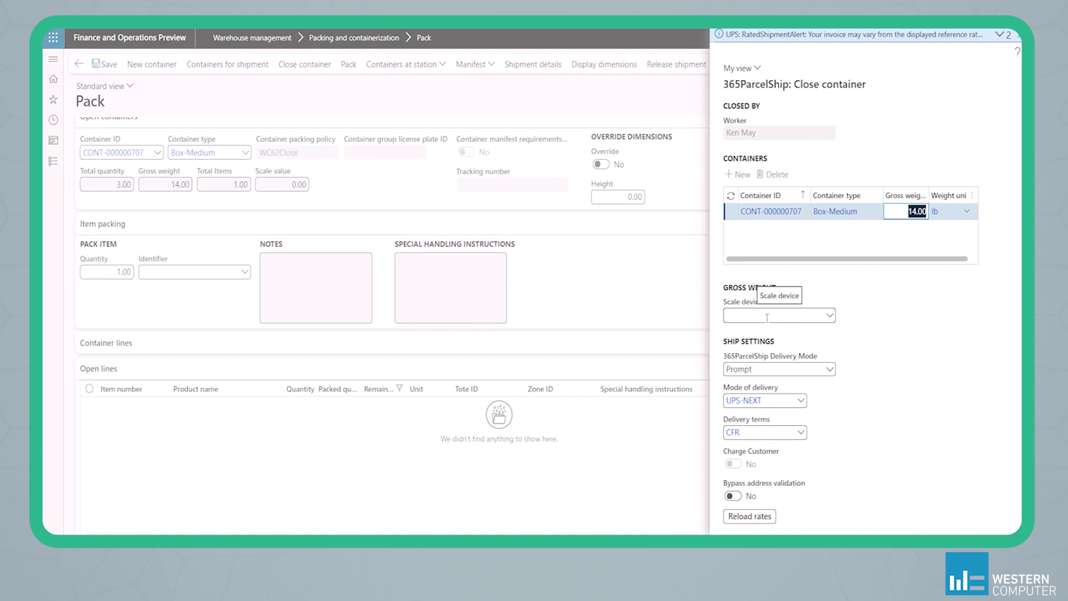
Close container CONT-000000707 with UPS Next Day Air at 75.72 and print its label.
scroll(826, 346, down, 3)
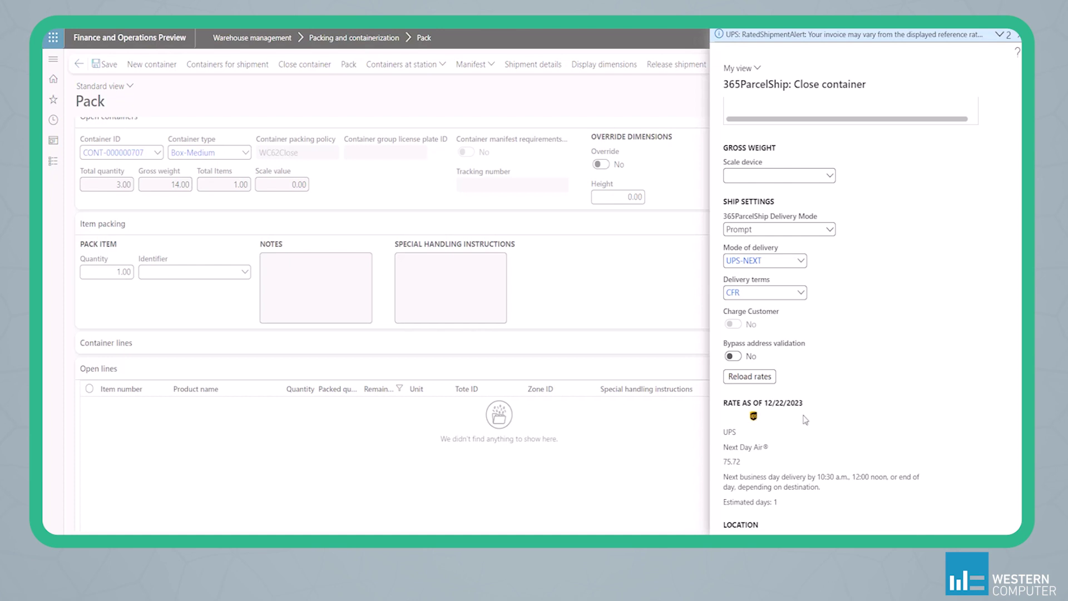
scroll(802, 390, down, 2)
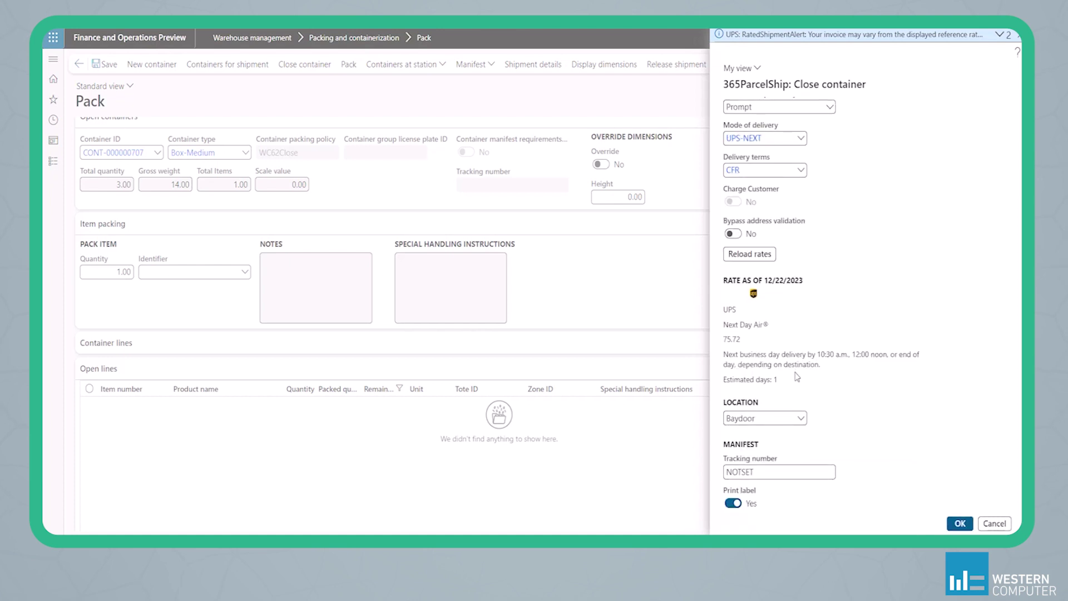
click(961, 524)
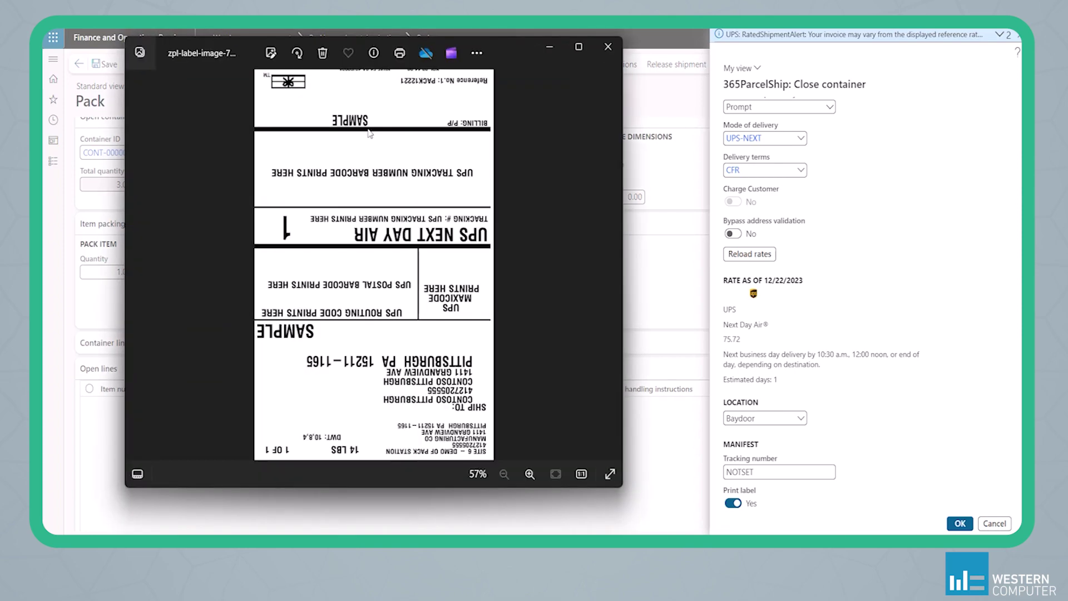
Rotate the UPS label upright in Photos, then minimize Photos to reveal packing slip posting for 003212.
click(297, 53)
click(297, 53)
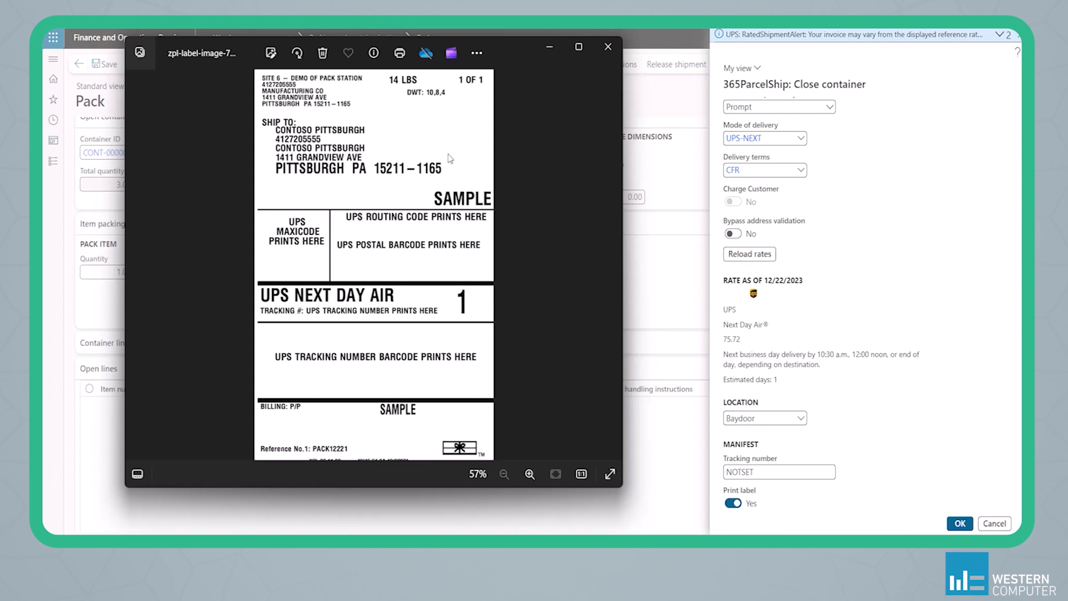
click(546, 49)
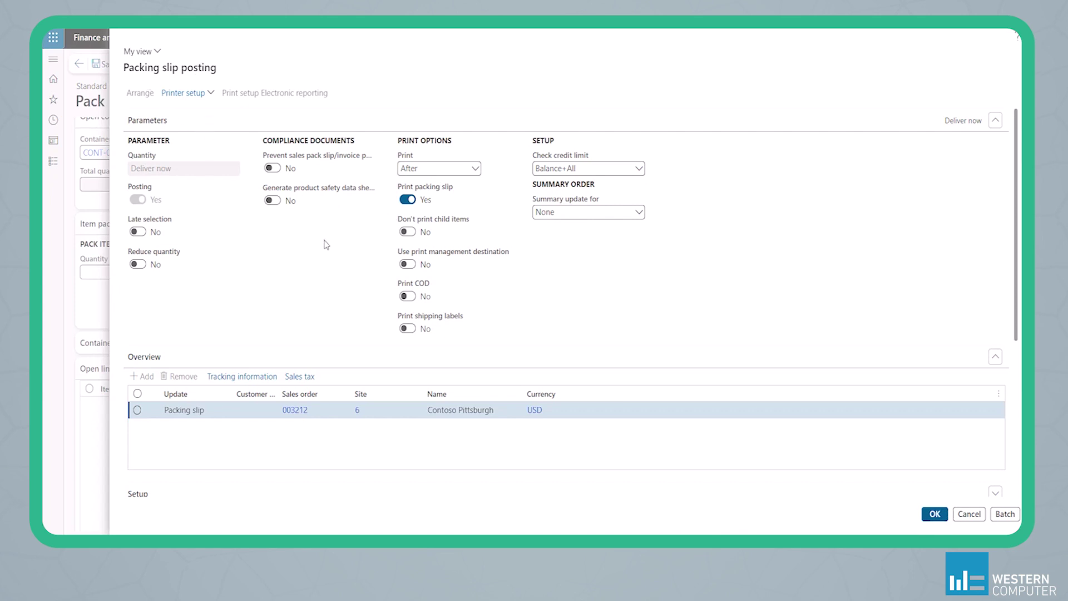
Post and print to screen packing slip SPK-00002163 for sales order 003212.
click(935, 515)
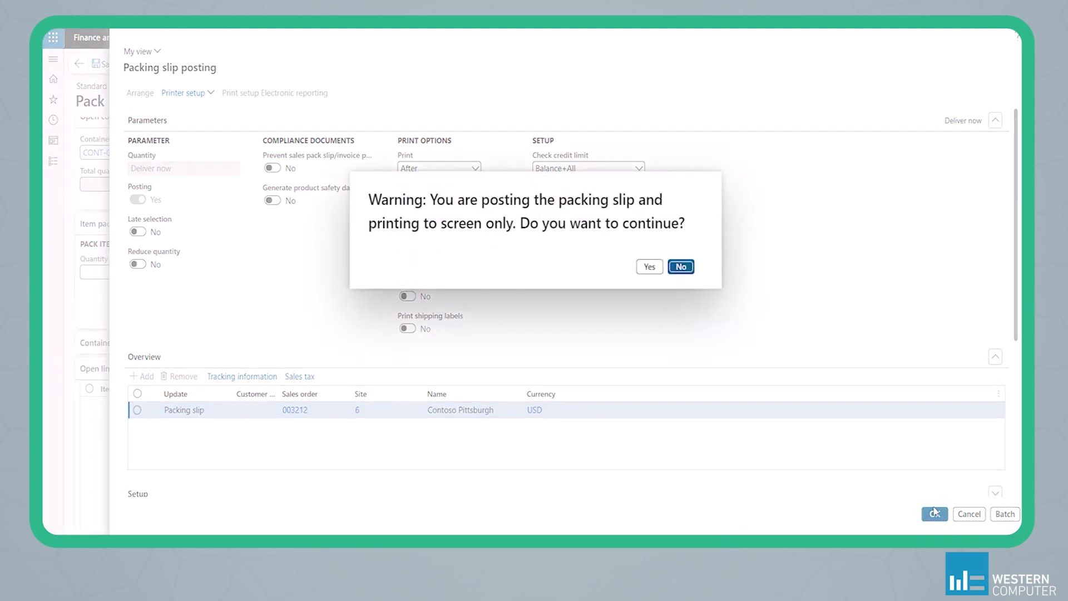
click(641, 273)
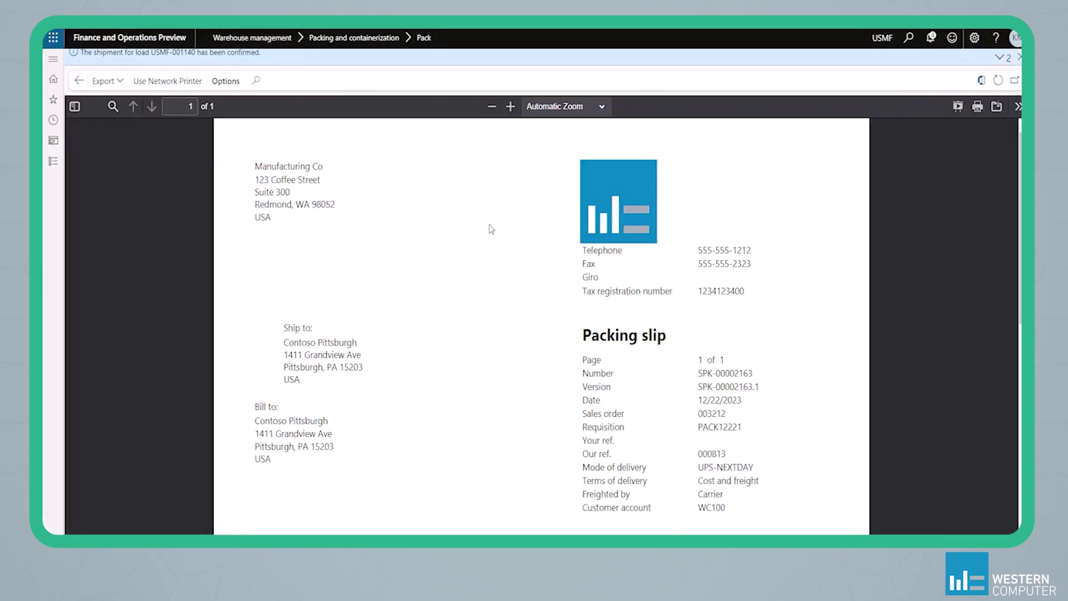
Close the packing slip report, go back to sales order 003212 and refresh until it reads Delivered.
scroll(489, 229, down, 3)
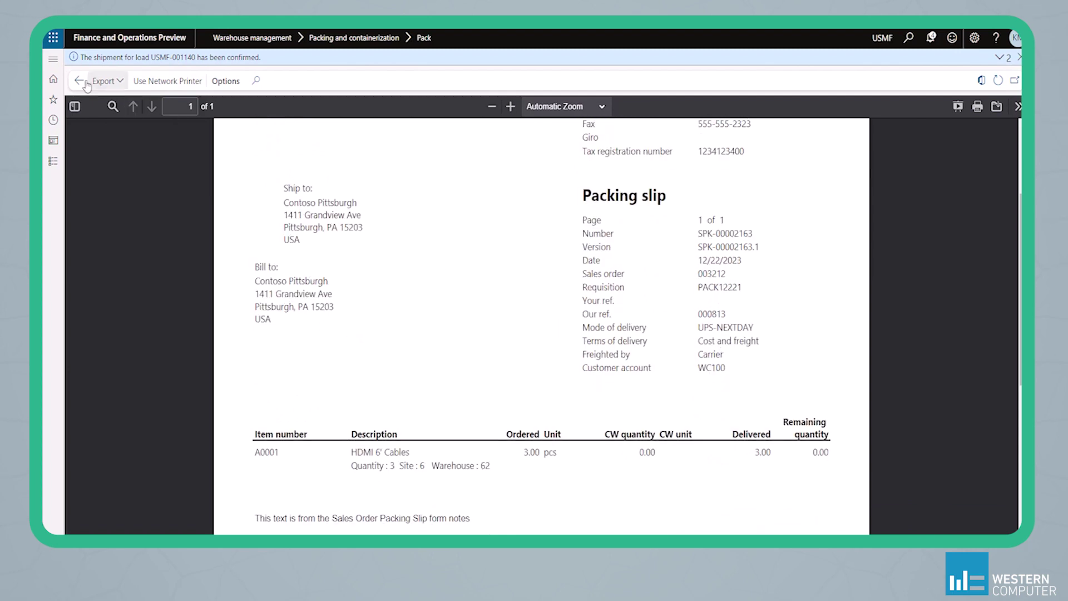
key(Escape)
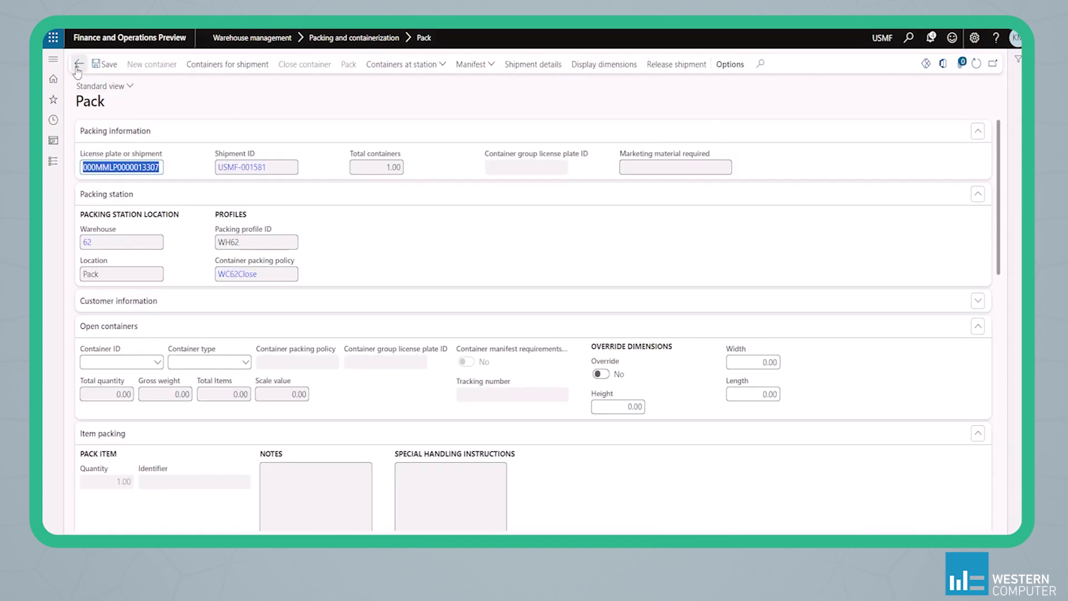
click(77, 64)
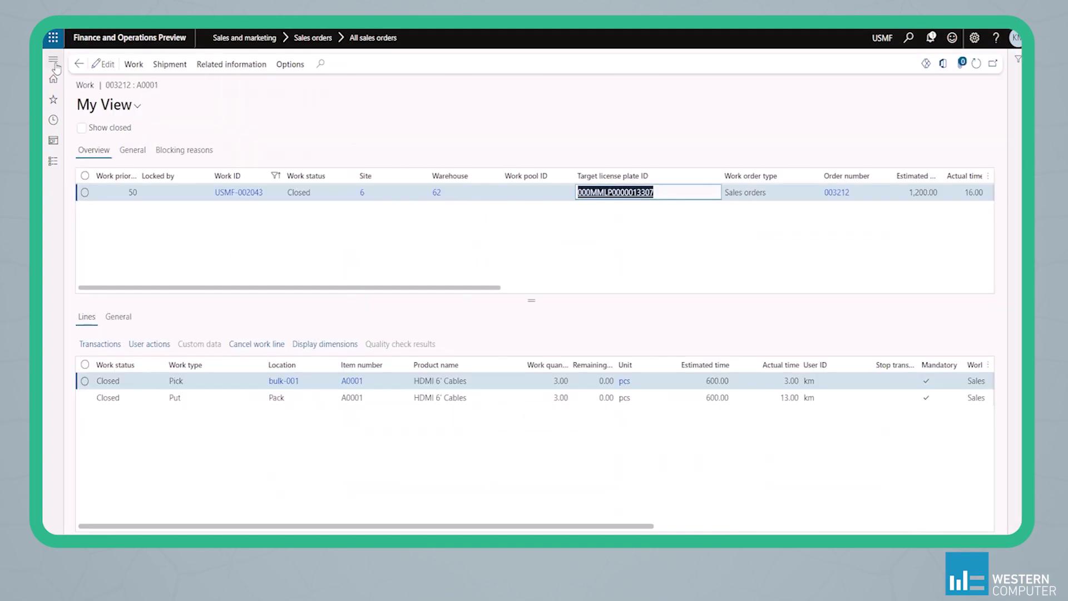
click(79, 65)
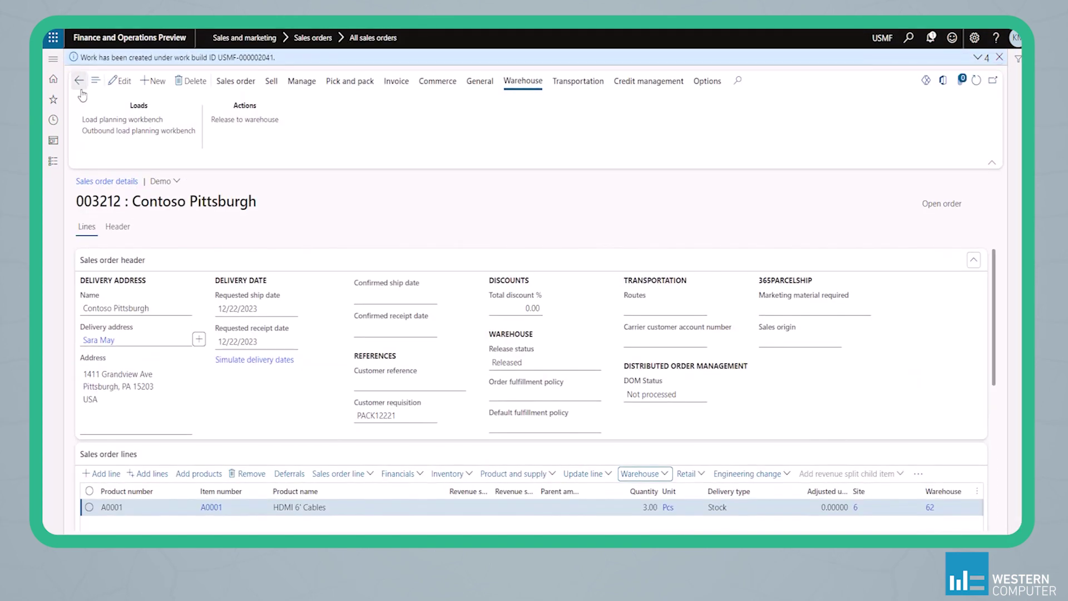
click(977, 80)
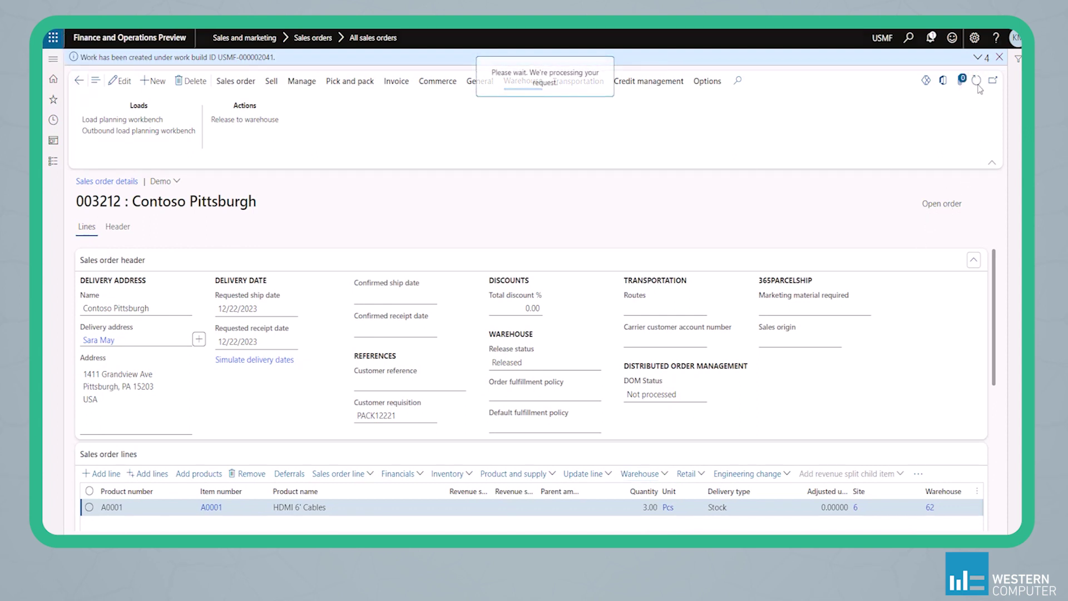
click(977, 81)
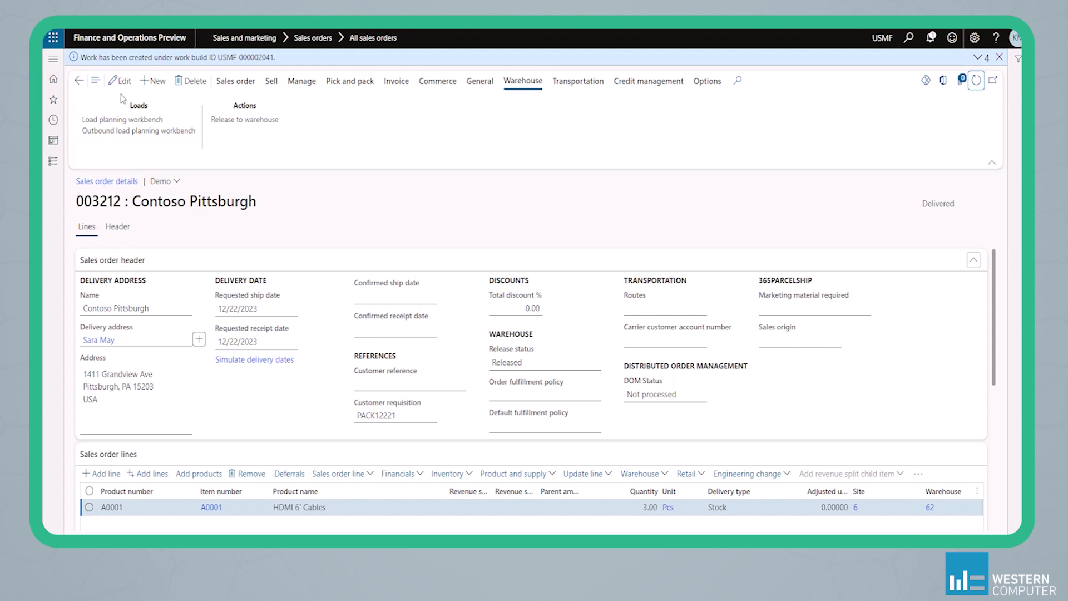
Return to All sales orders and open order 003213 for Contoso Pittsburgh.
click(80, 80)
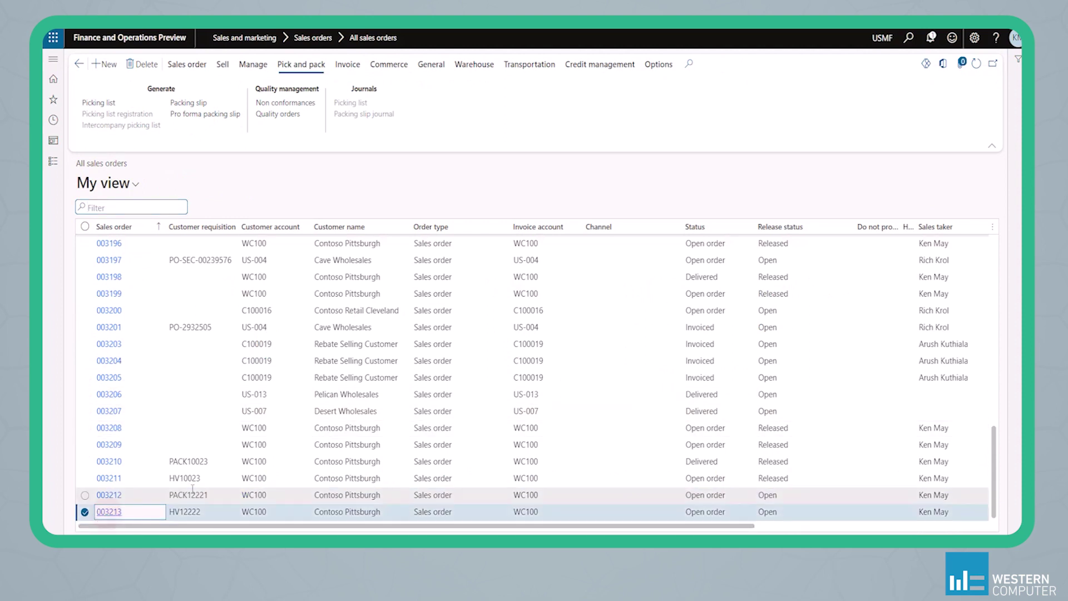
click(106, 513)
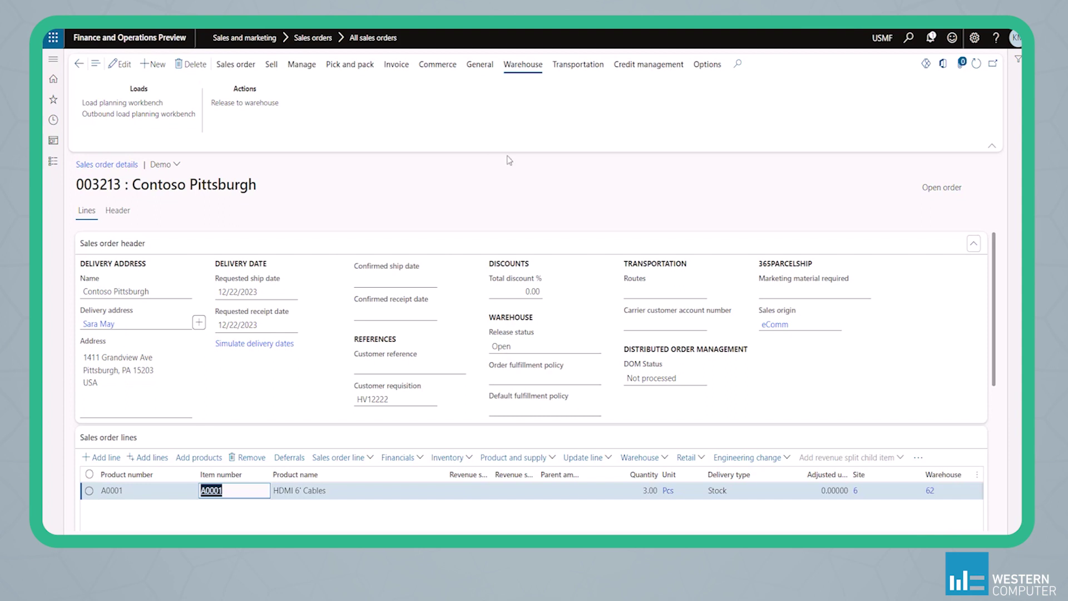
Release sales order 003213 to the warehouse, creating work build USMF-000002042, and dismiss the FedEx error.
click(239, 107)
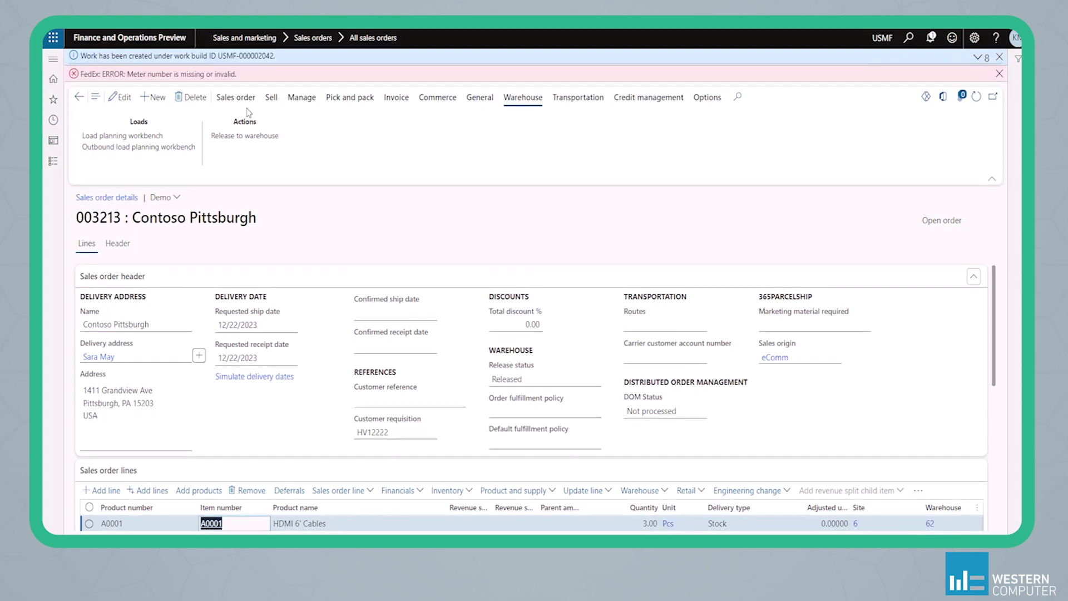
click(1000, 74)
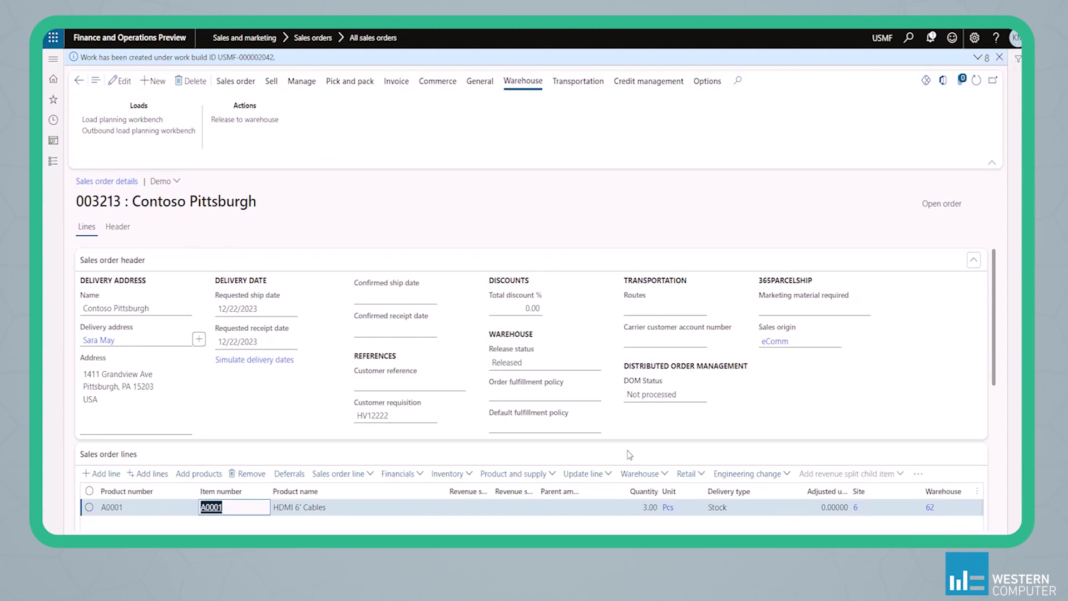
click(639, 475)
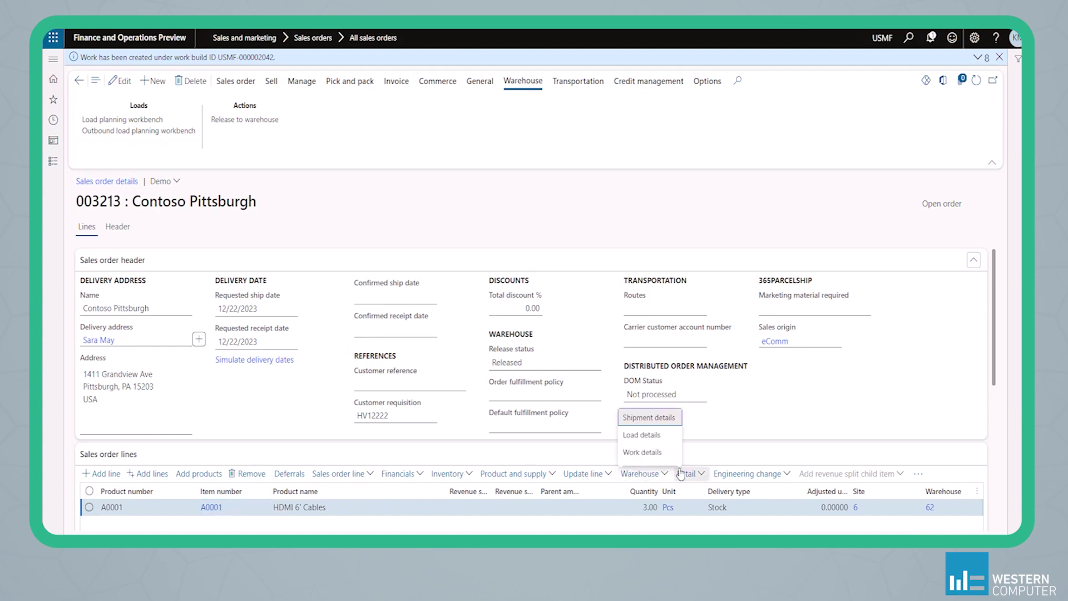
Open the shipment details for order 003213's line and follow wave USMF-000001438.
click(641, 417)
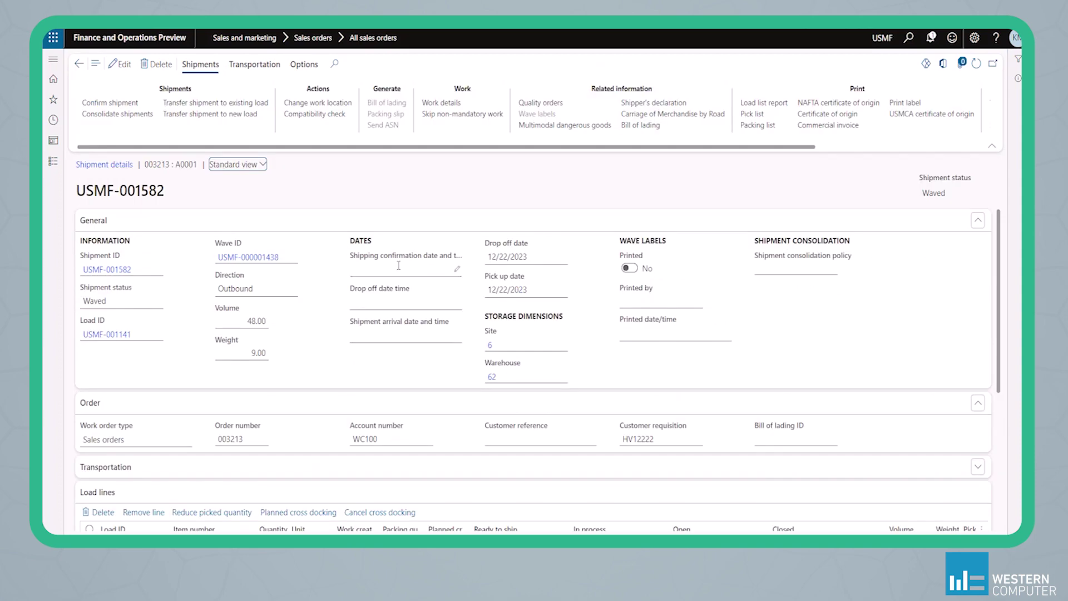
click(242, 261)
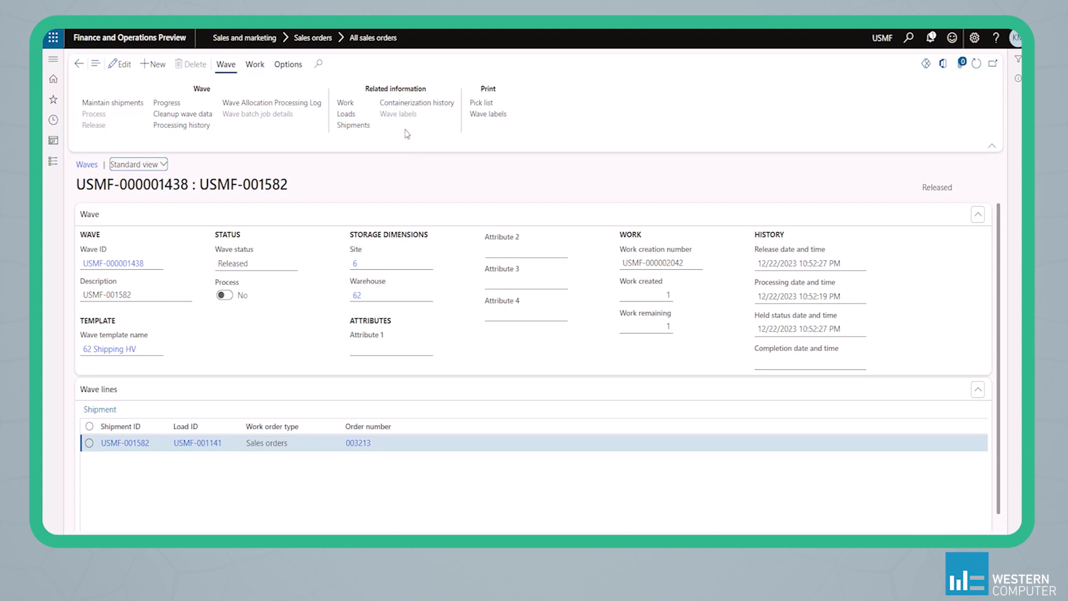
click(405, 103)
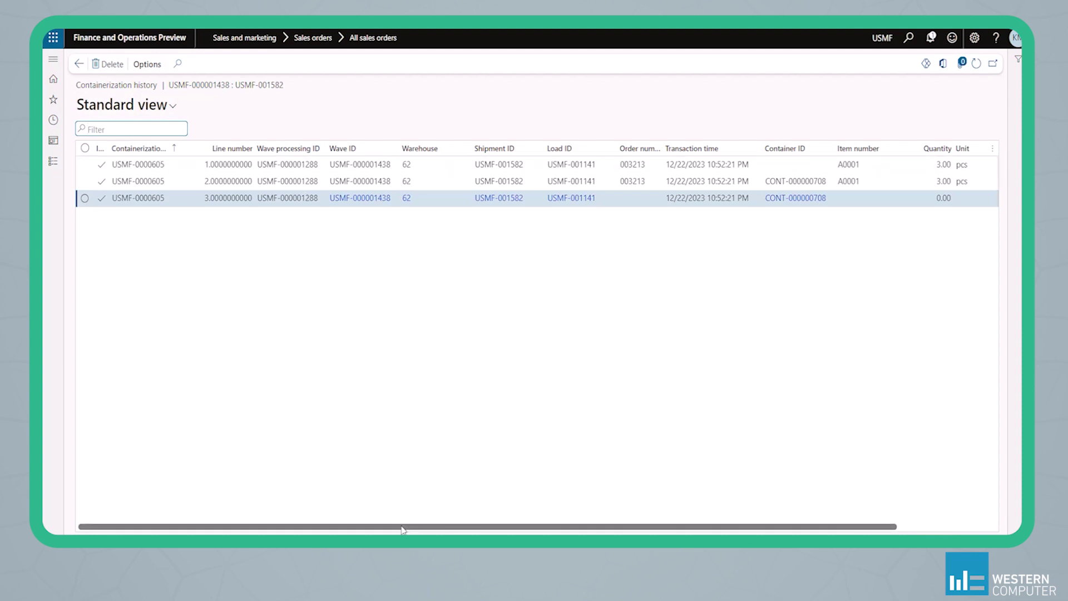
Scroll the containerization history right to see CONT-000000708 downsized from Box-Large to Box-Medium.
drag(403, 528, 601, 527)
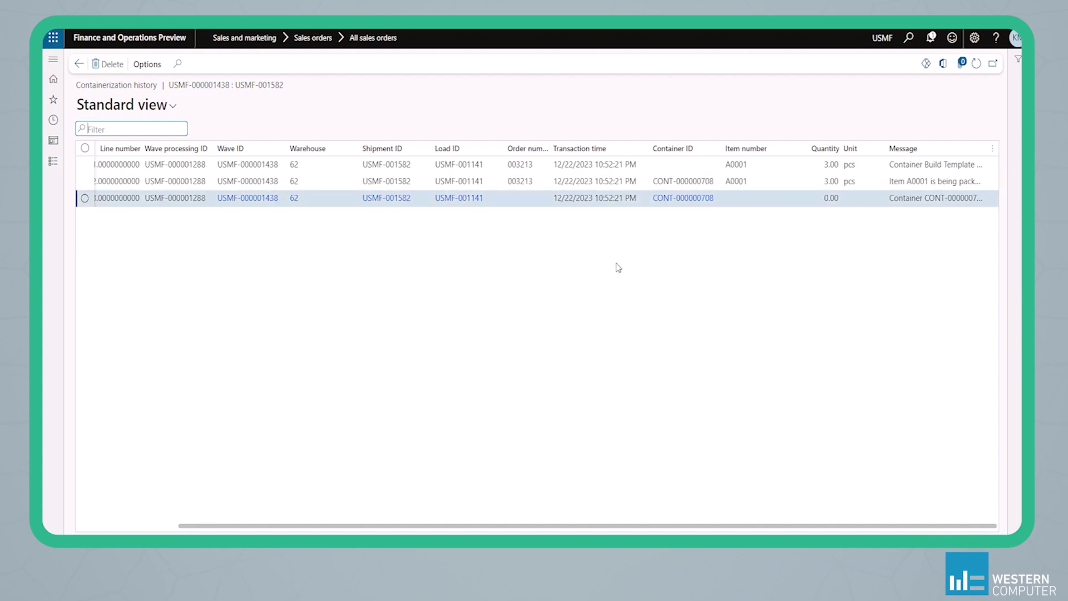
From wave USMF-000001438, review its pick work line at bulk-001, then return to the wave.
click(79, 64)
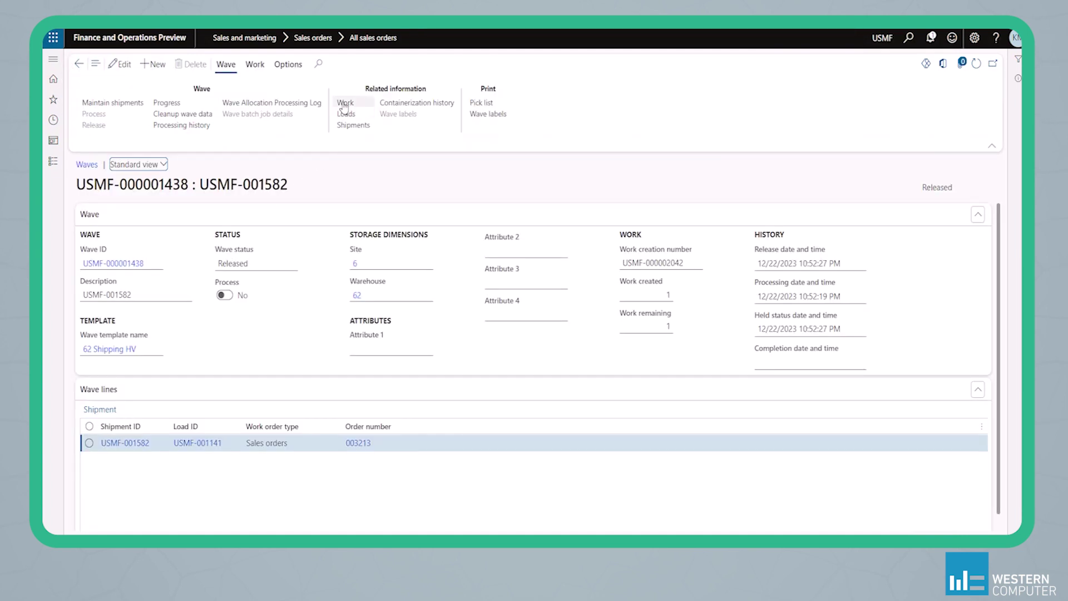
click(344, 104)
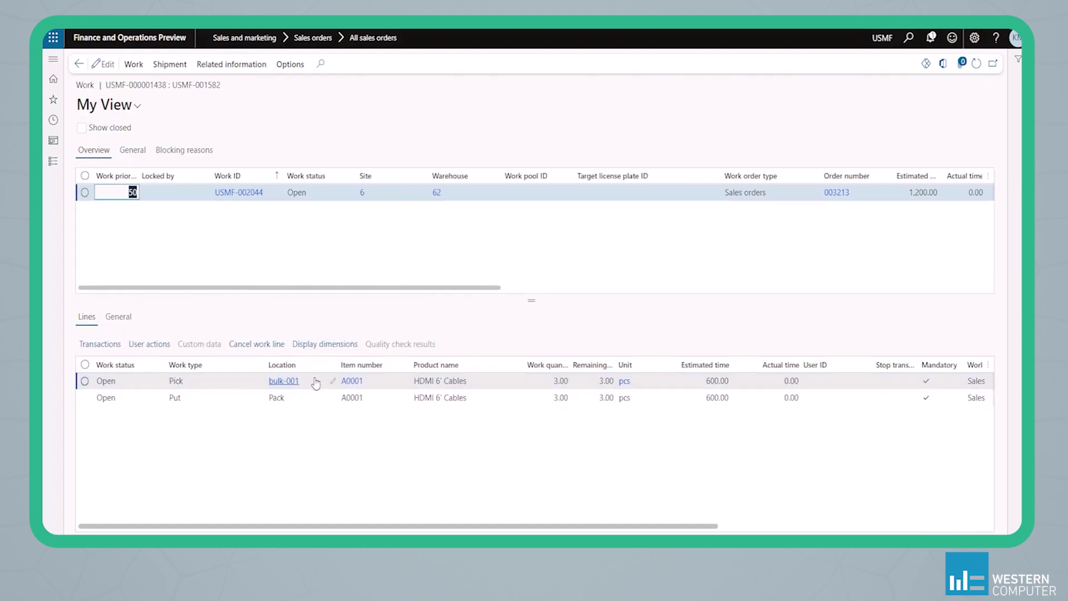
click(315, 383)
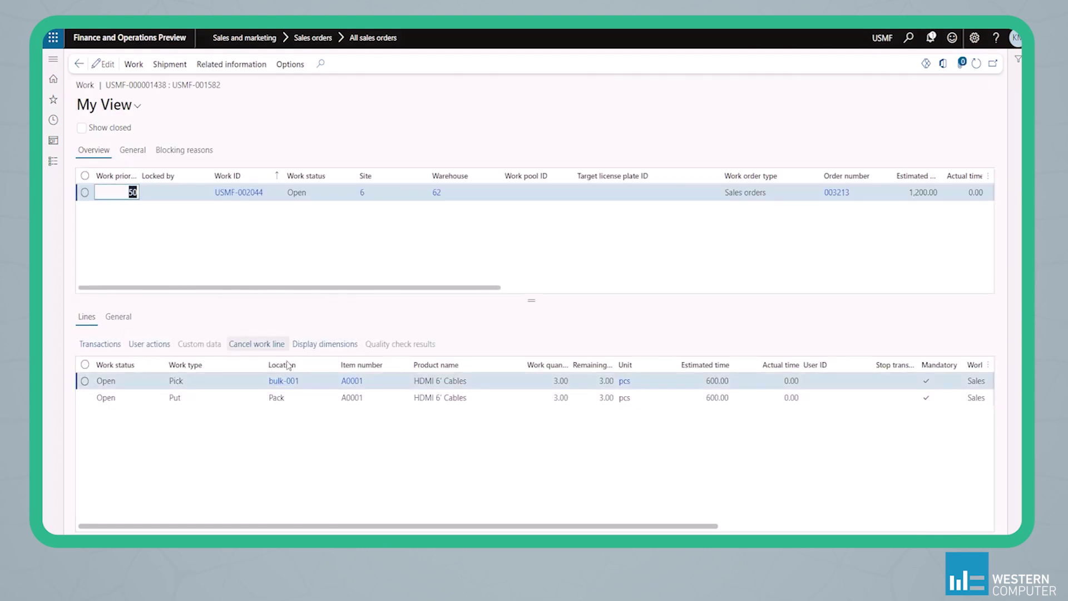
mouse_move(284, 385)
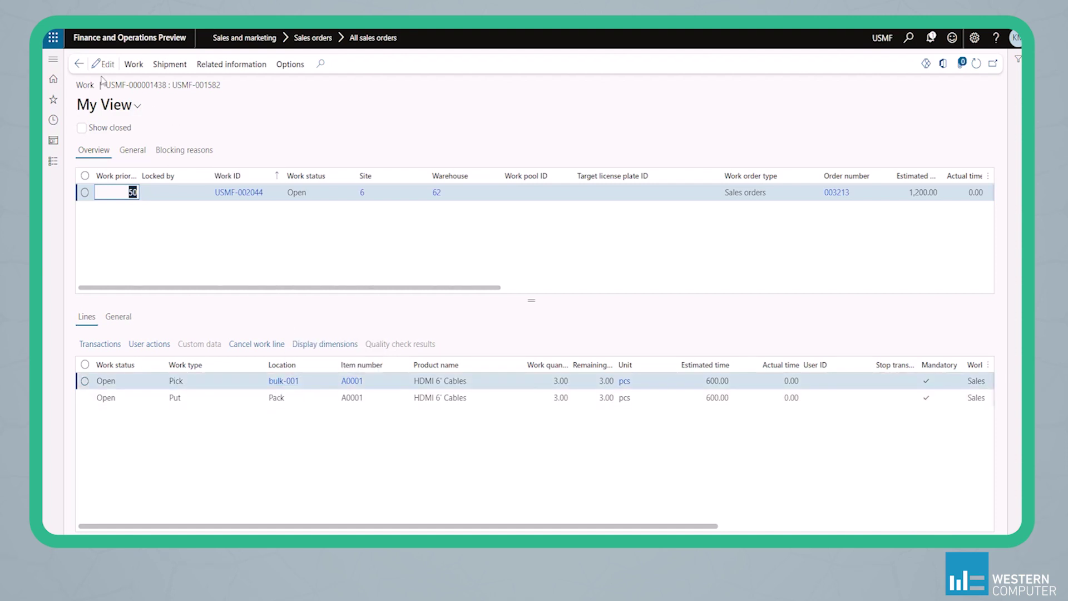
click(78, 64)
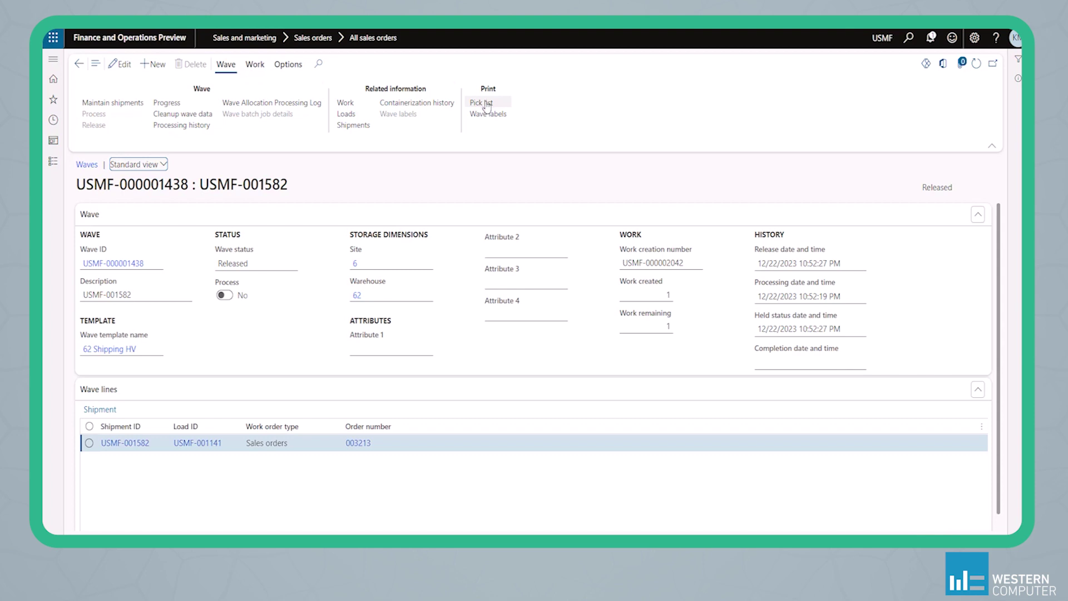
Print the wave's documents and review the UPS Ground label and CONT-000000708 container report.
click(486, 104)
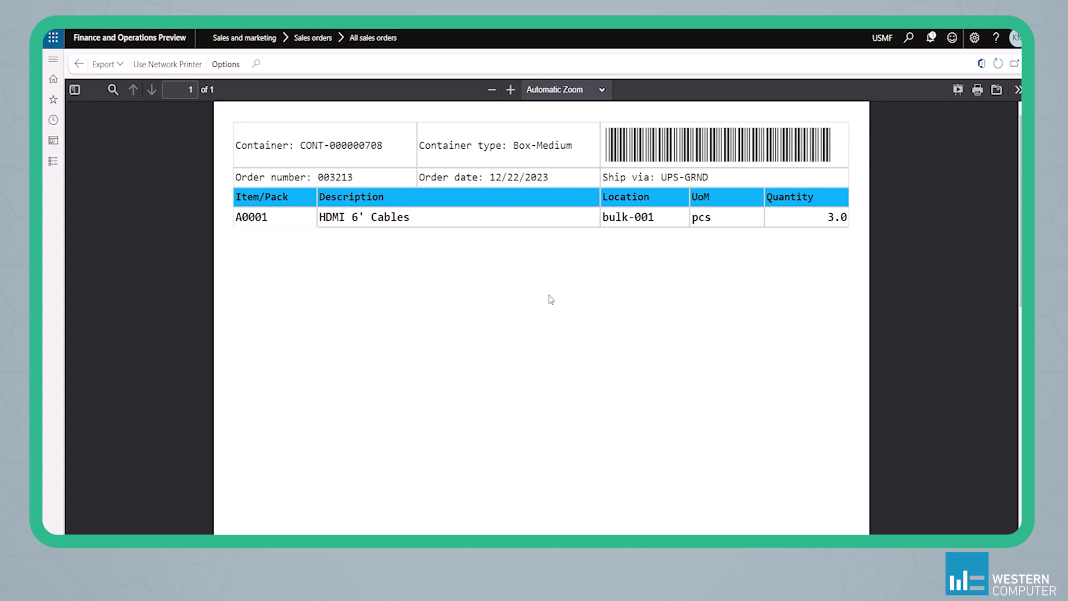
scroll(549, 291, down, 3)
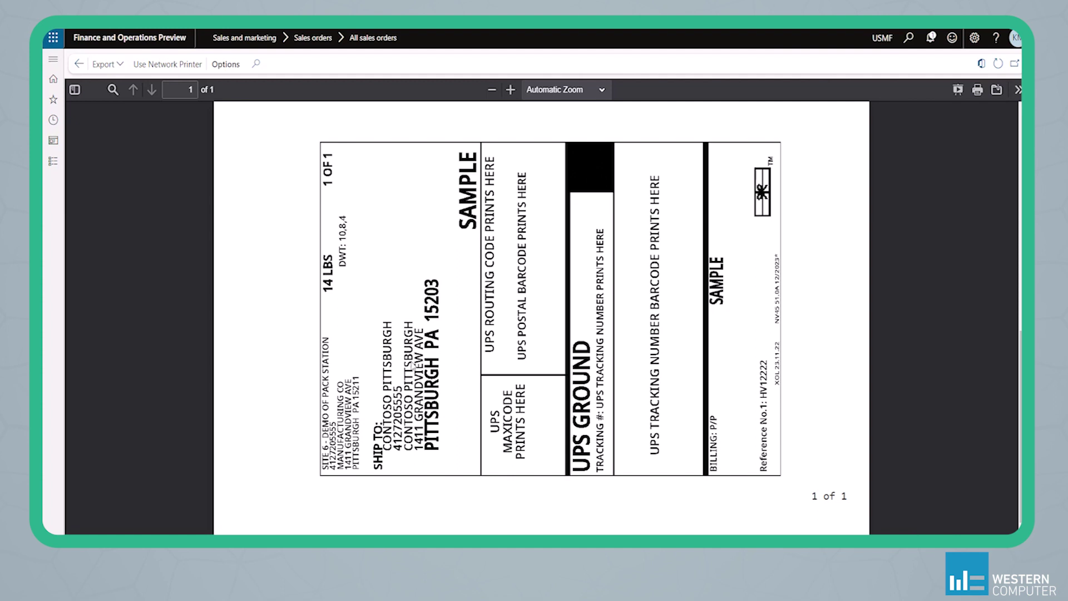
scroll(395, 389, up, 7)
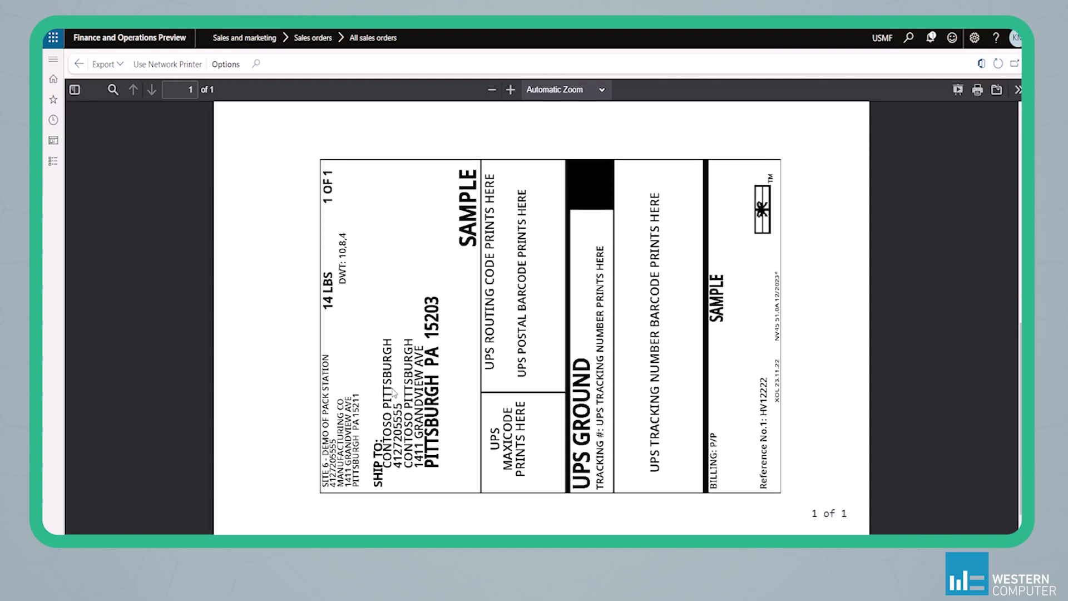
scroll(394, 397, up, 2)
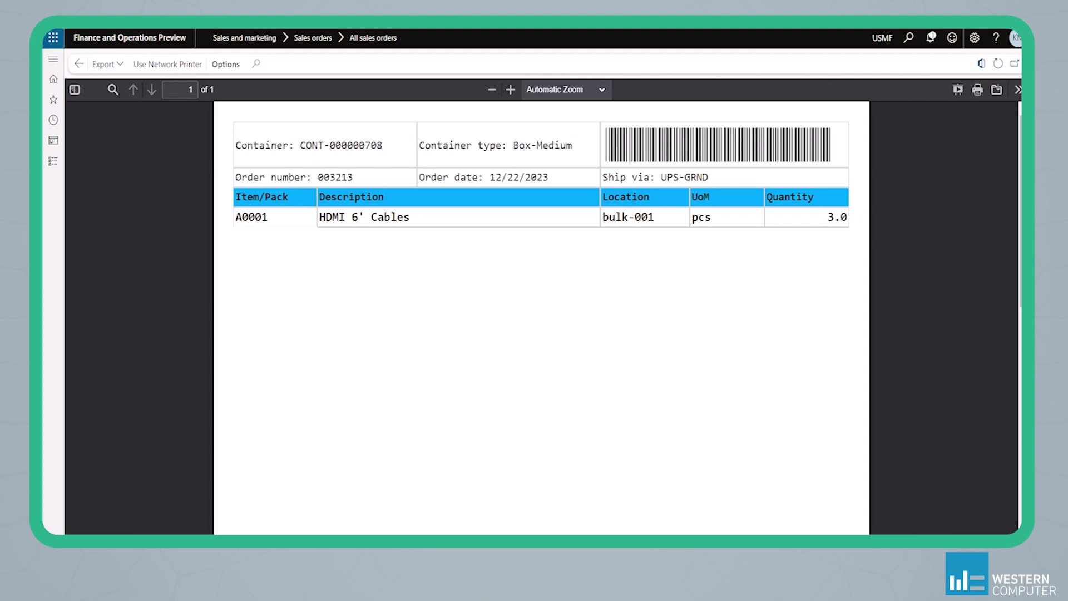
key(alt+Tab)
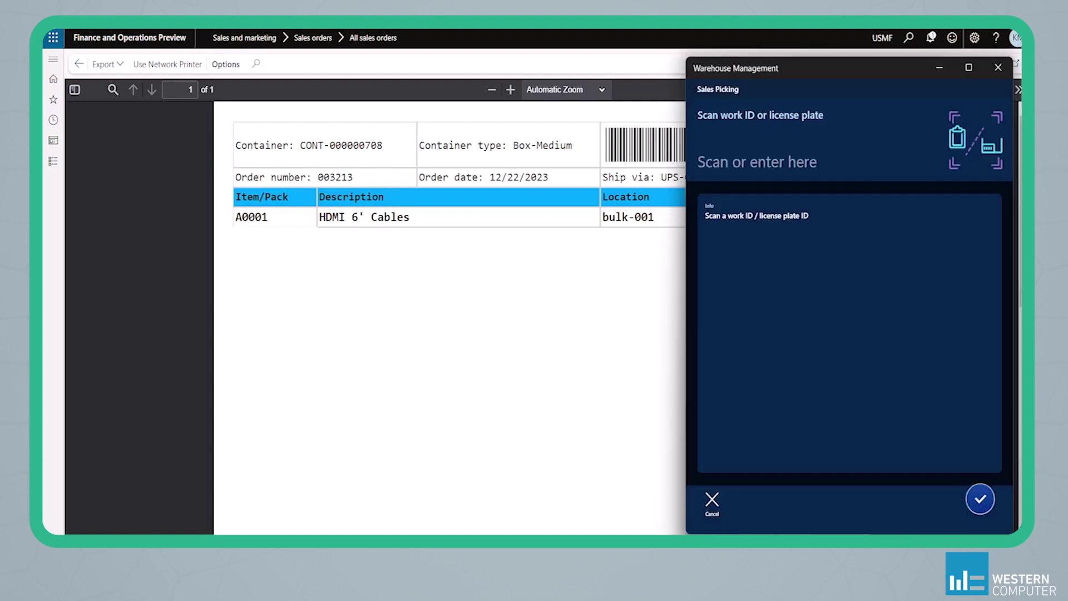
Cancel Sales Picking and run Auto-Complete Picking Work with container Cont-000000708.
click(712, 501)
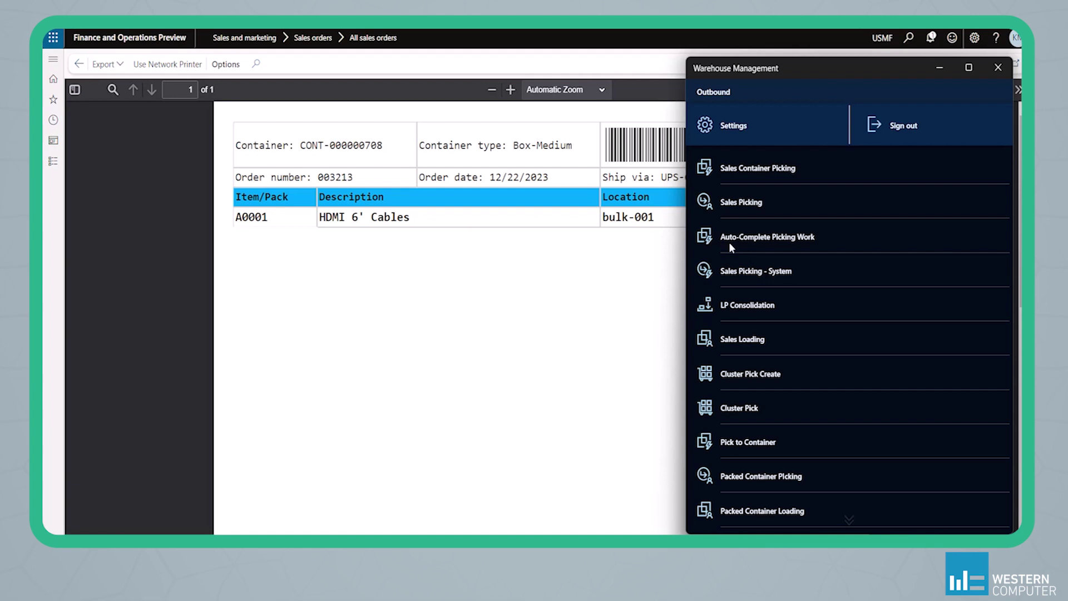
click(799, 250)
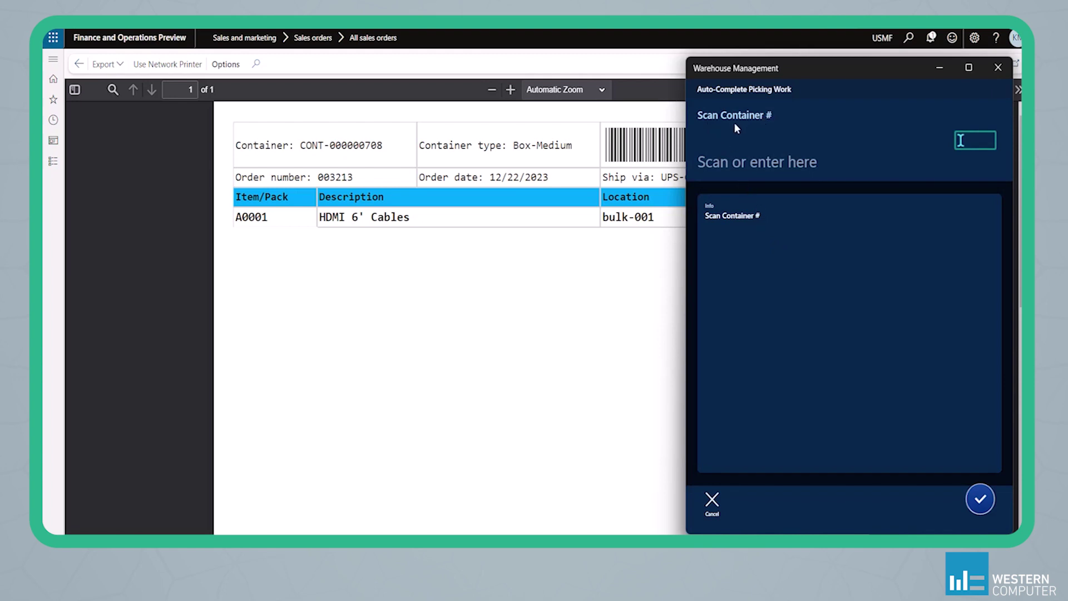
drag(785, 70, 686, 198)
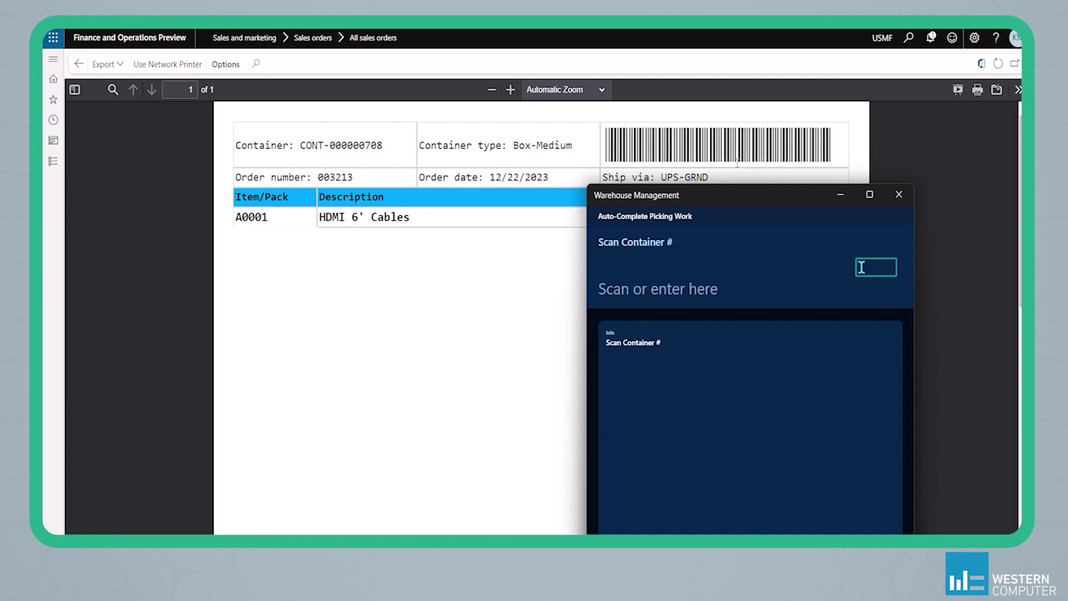
text(Con)
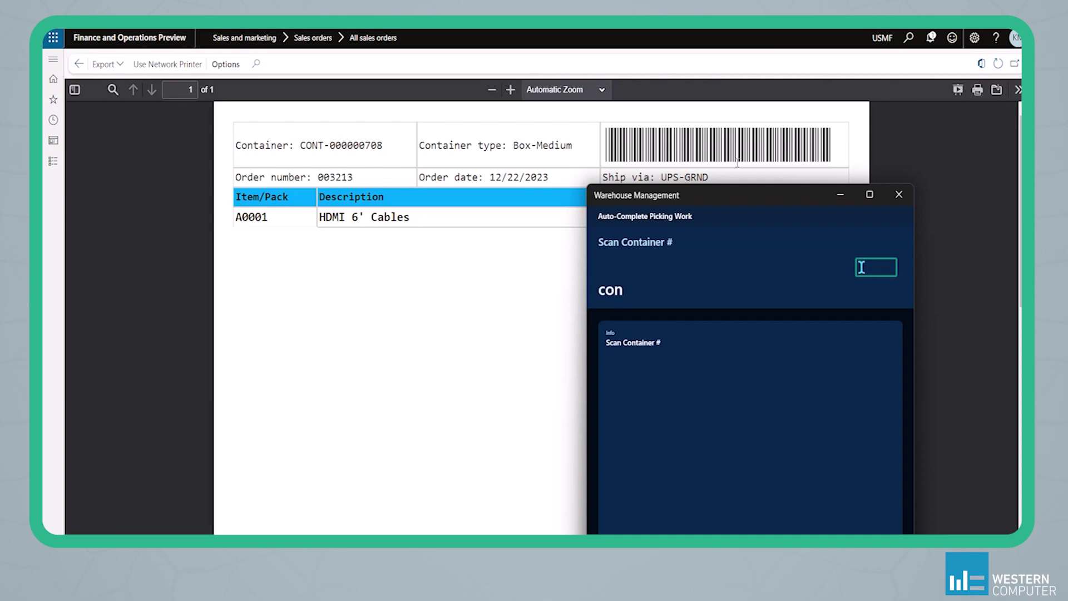
text(t-000000)
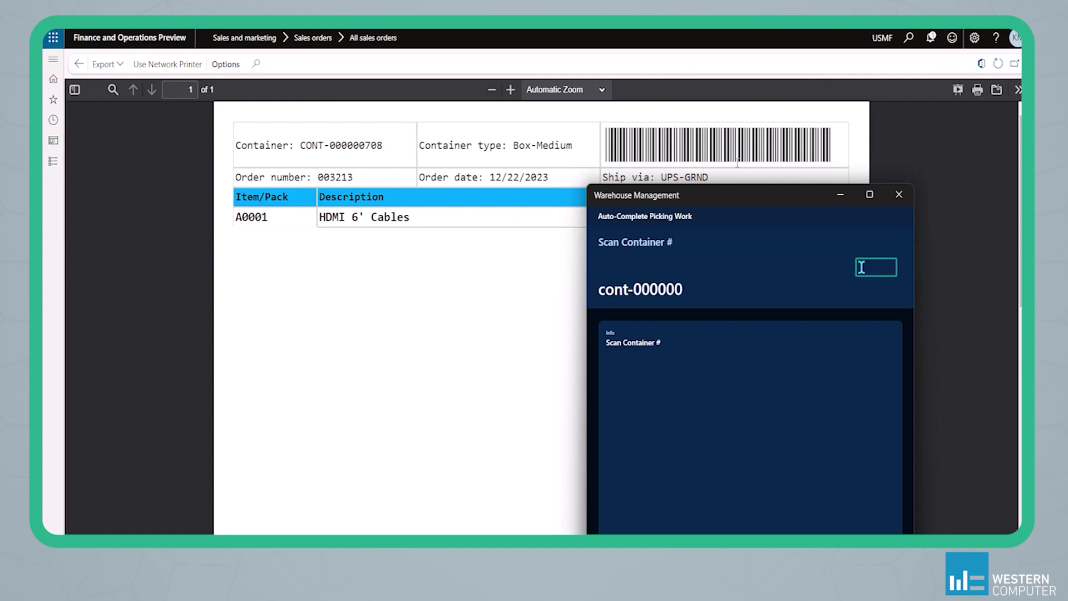
text(708)
key(Return)
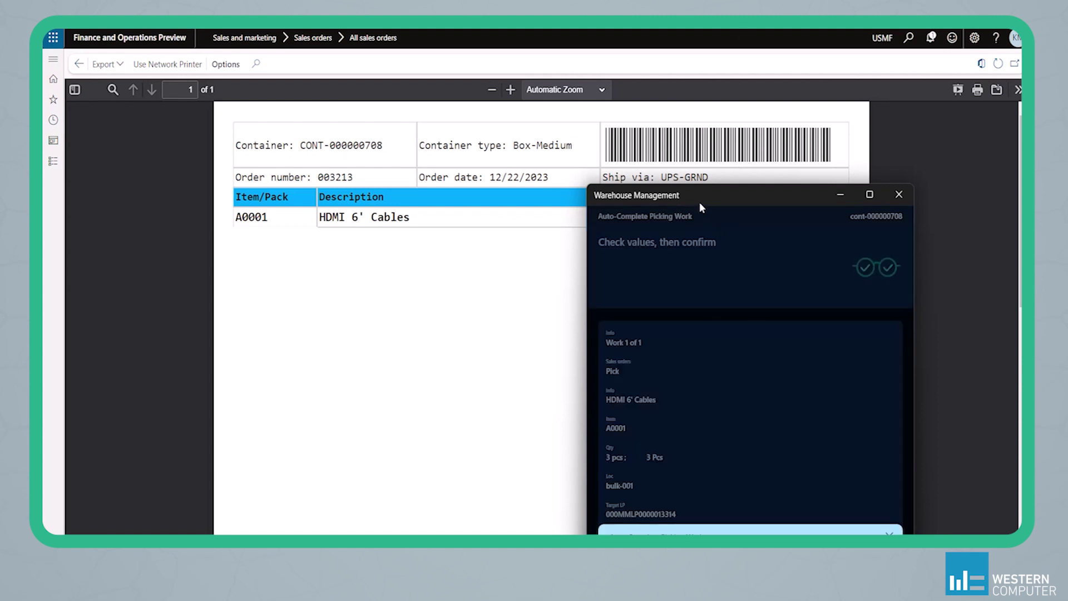
drag(700, 207, 753, 84)
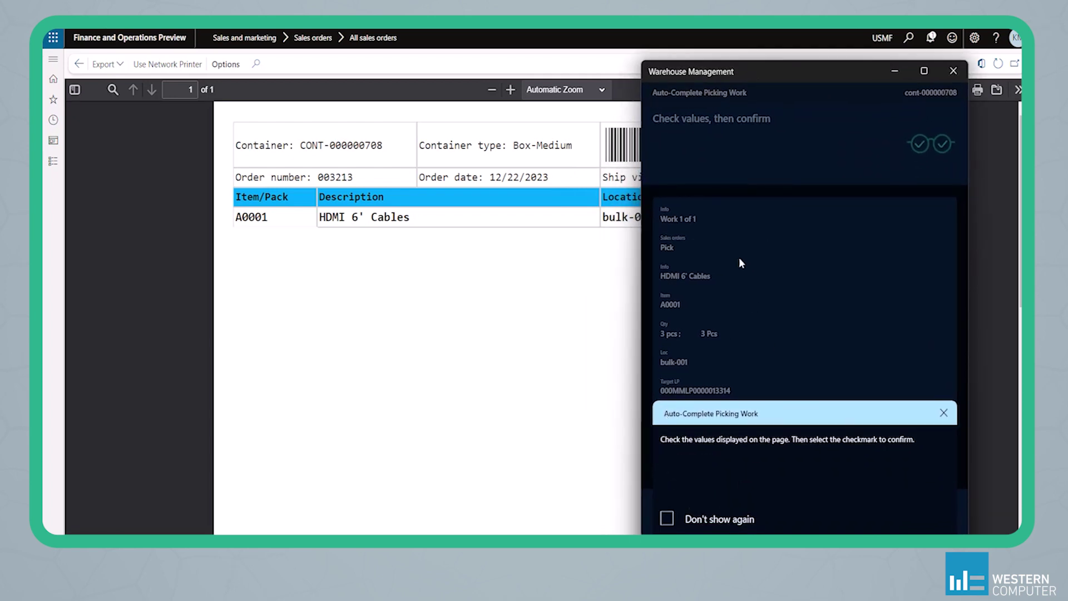
Confirm picking the 3 cables from bulk-001 into container CONT-000000708 and their put to Pack, then bring the container label document to the front.
click(669, 519)
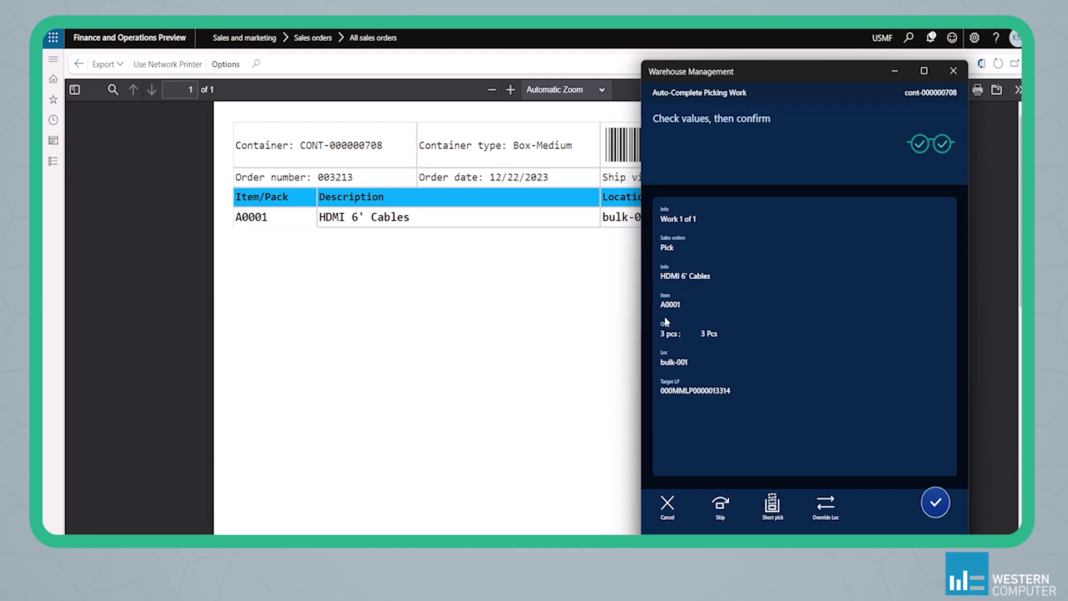
click(933, 501)
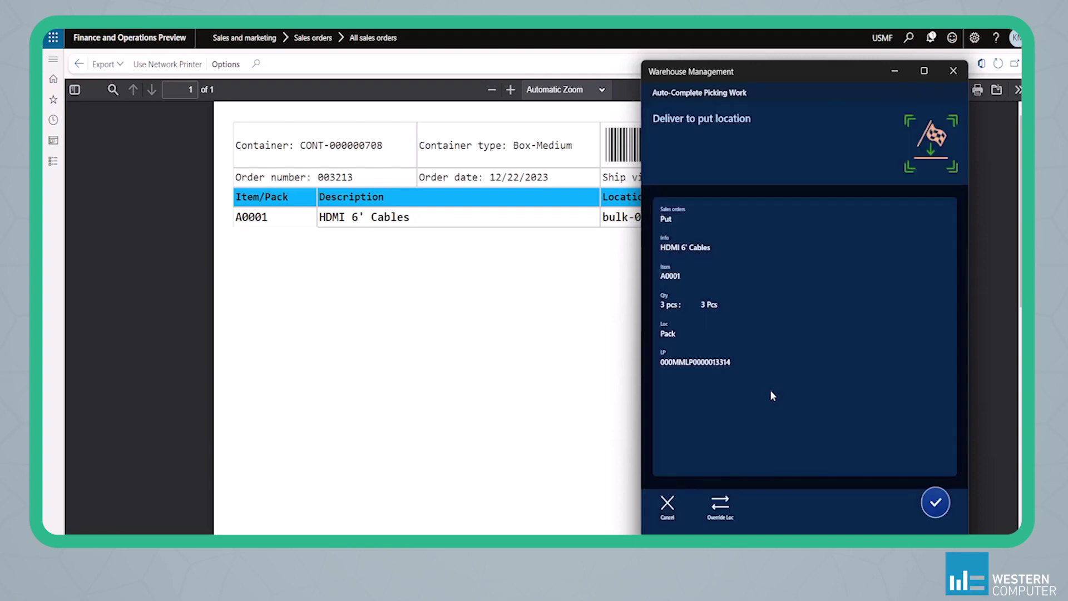
click(925, 504)
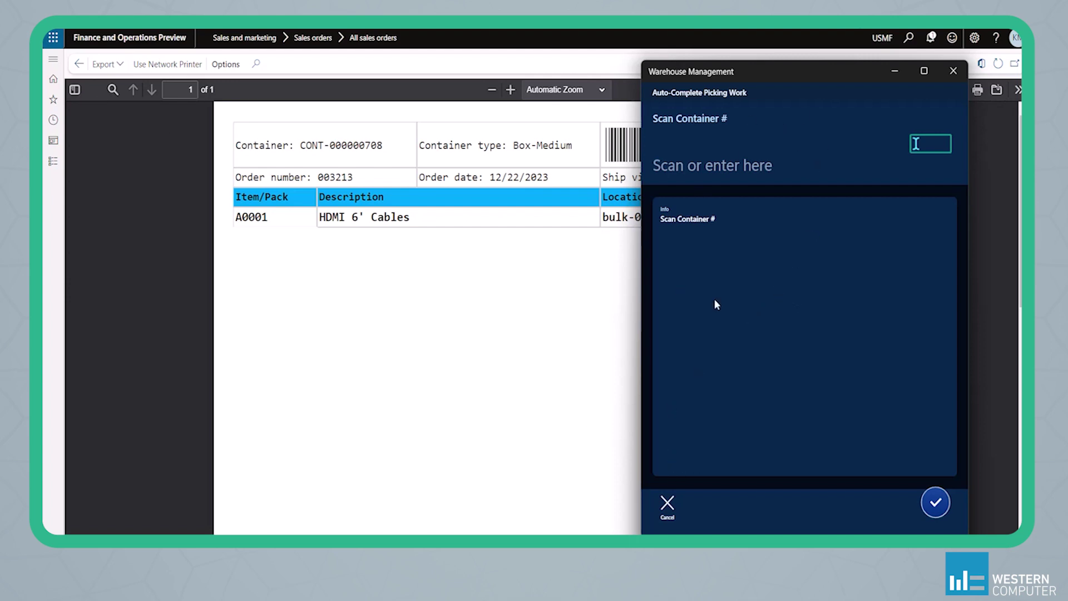
click(464, 315)
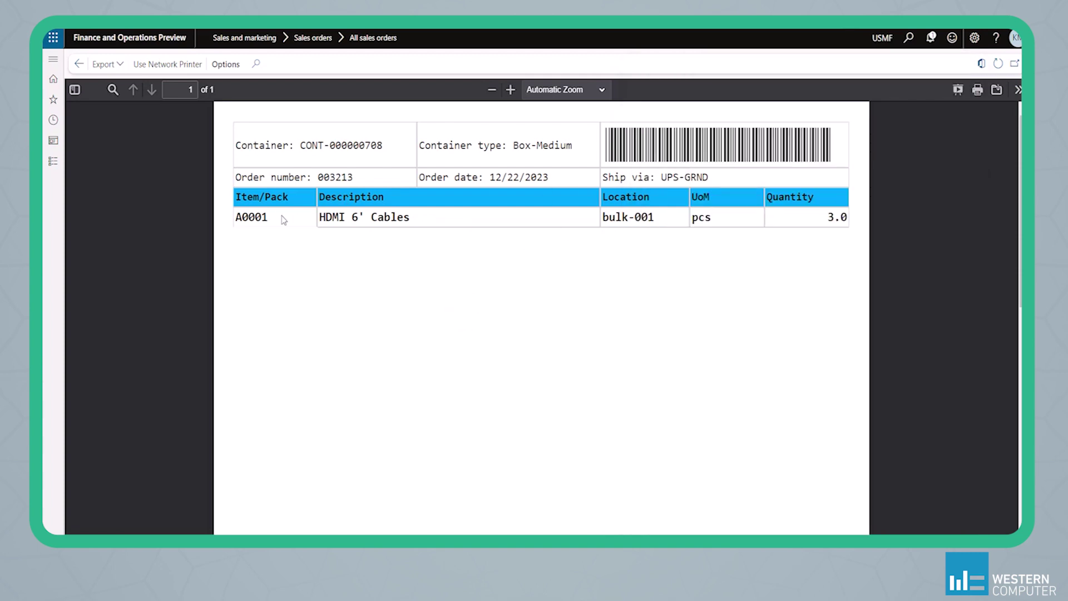
Return to wave USMF-000001438's details, showing it Released with one wave line for order 003213.
click(80, 69)
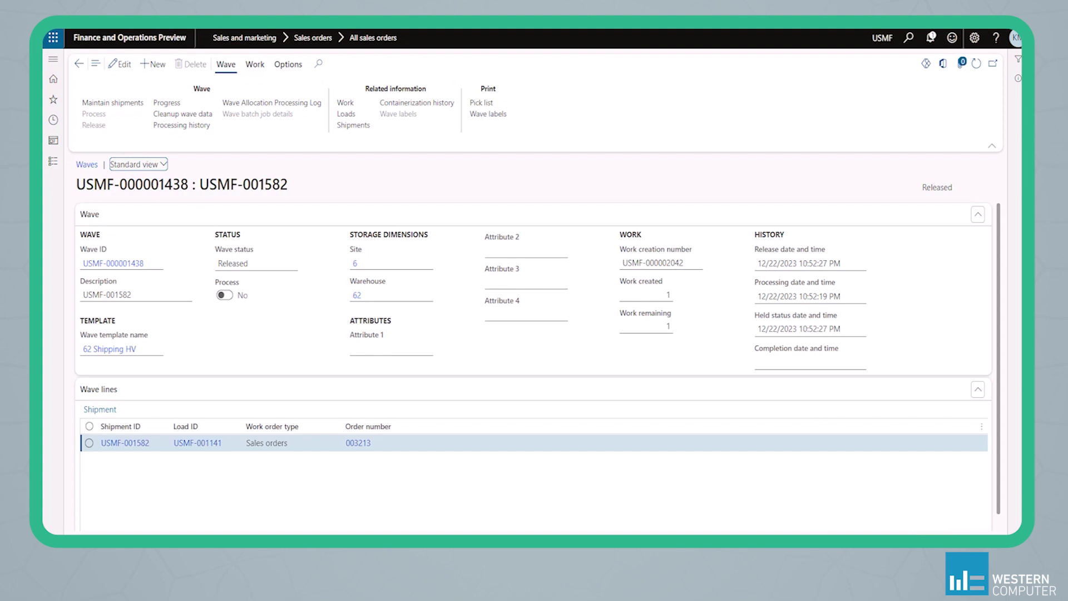
Go back to sales order 003213, refresh it, and view its tracking numbers for the UPS GRD shipment request.
click(79, 65)
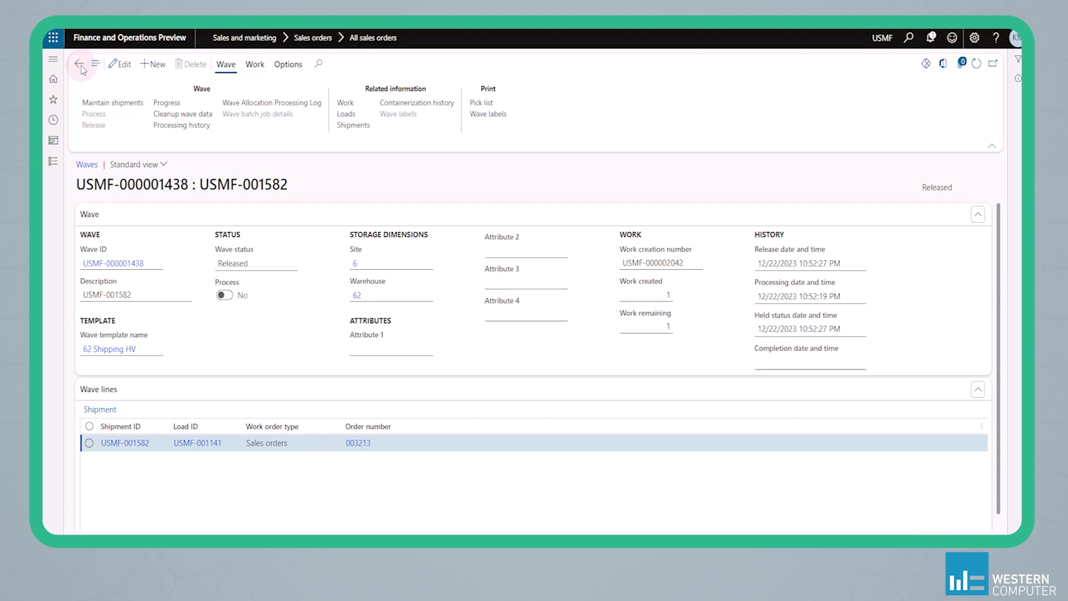
click(79, 64)
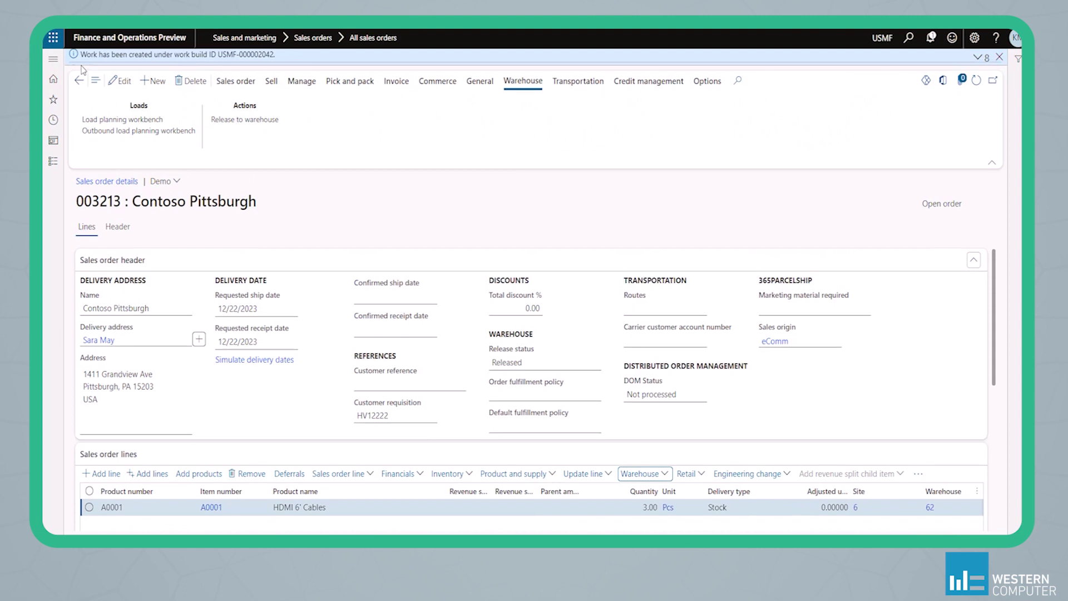
click(977, 80)
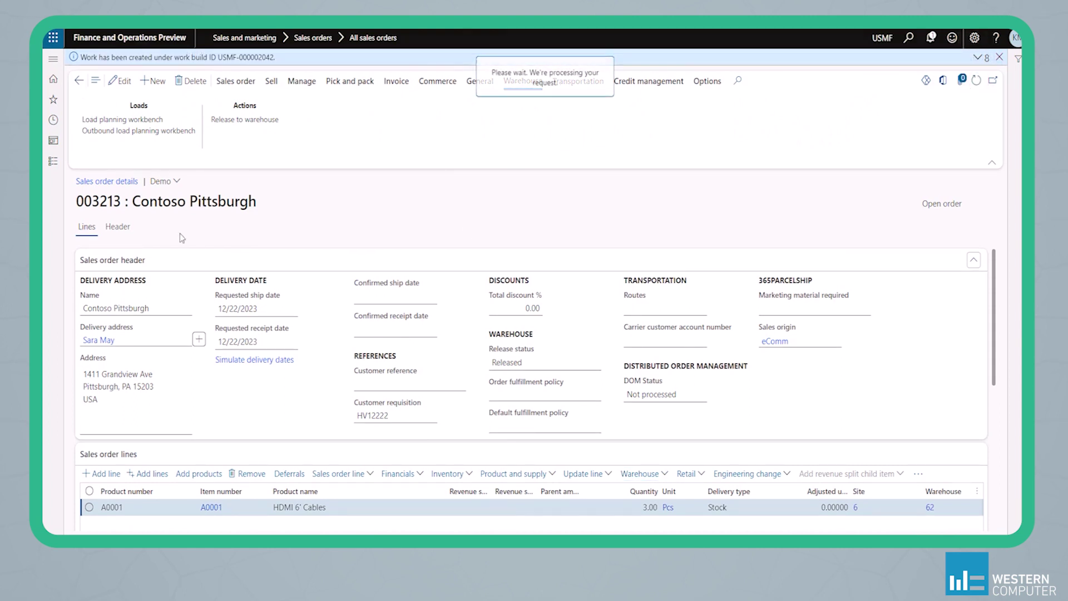
click(236, 84)
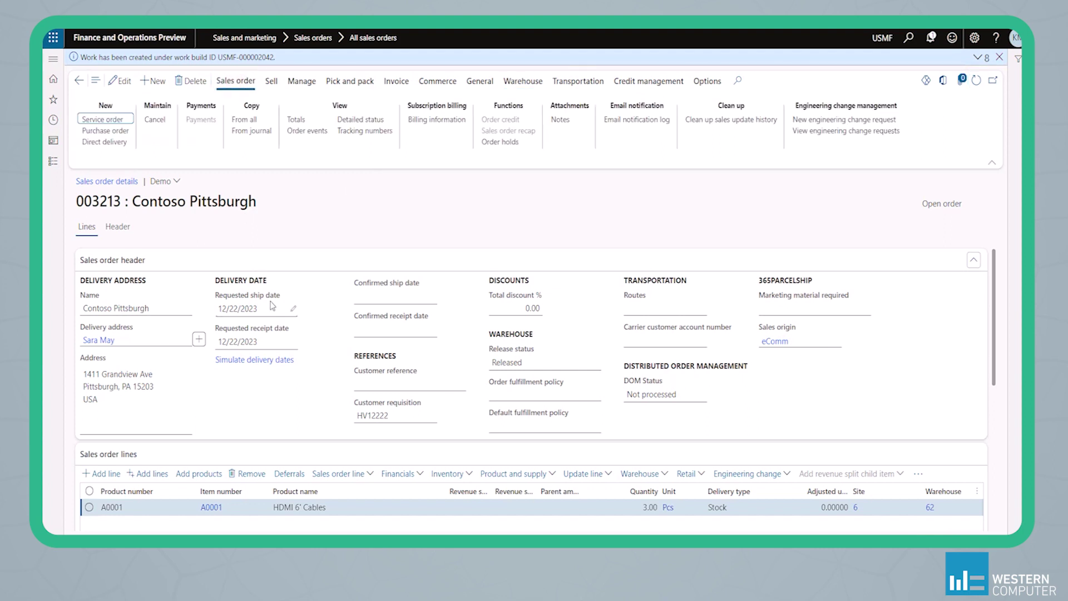
click(357, 133)
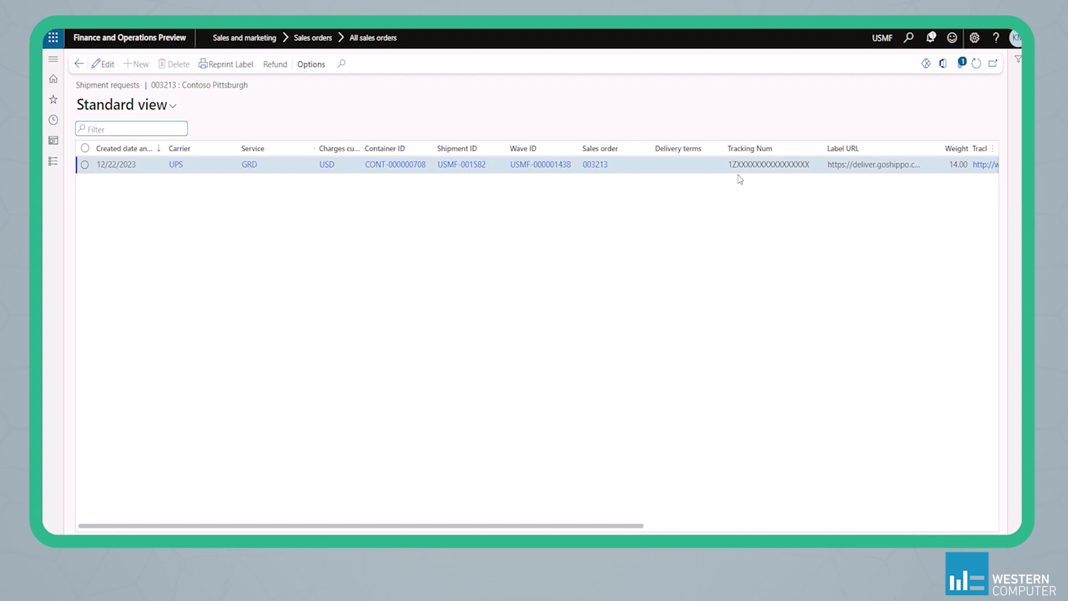
Select the UPS shipment request, scroll right to the Tracking URL column, and follow the tracking link.
click(769, 167)
click(584, 526)
drag(585, 526, 768, 508)
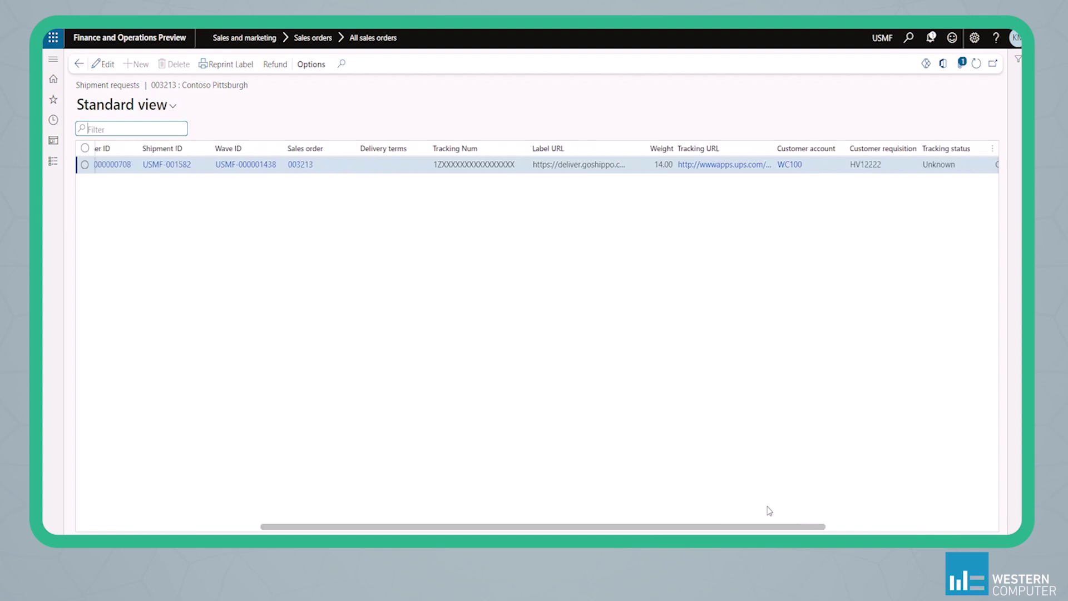
click(738, 167)
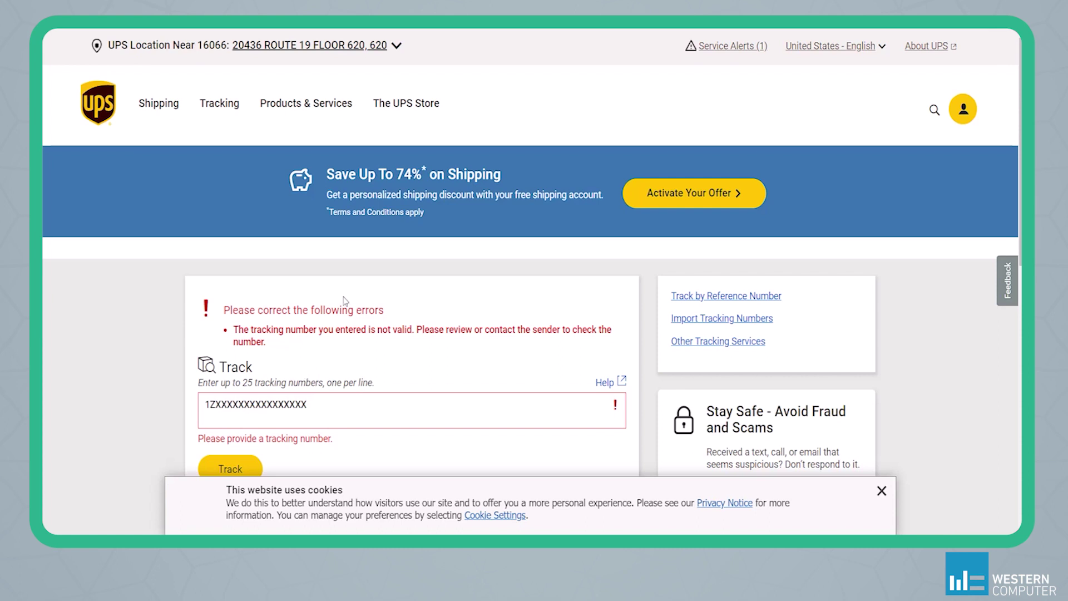
click(175, 29)
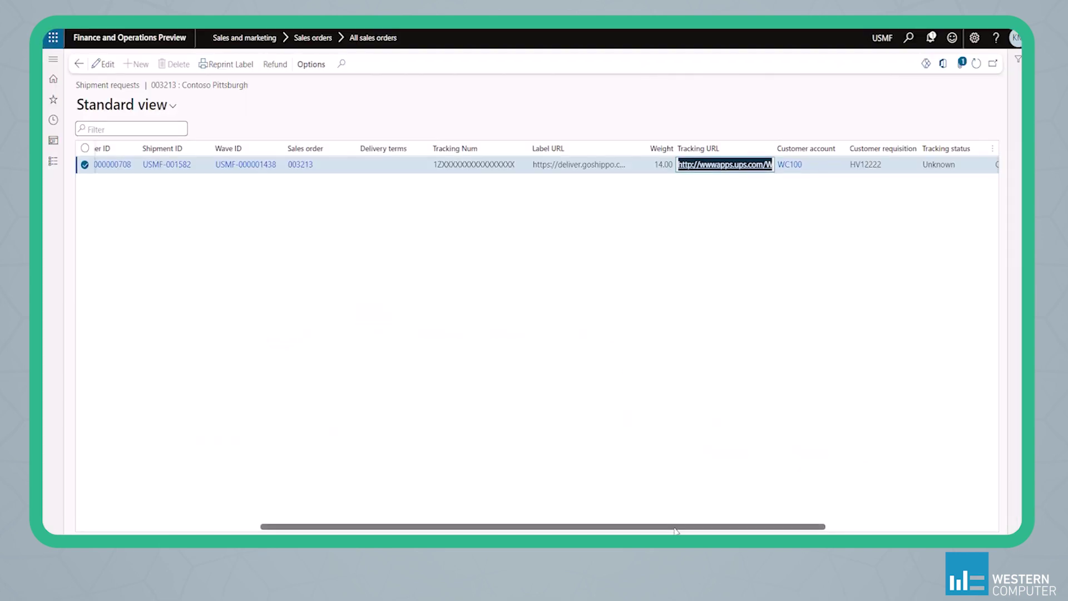
Confirm the shipment request status is Created, then return to sales order 003213 for Contoso Pittsburgh.
drag(676, 528, 741, 521)
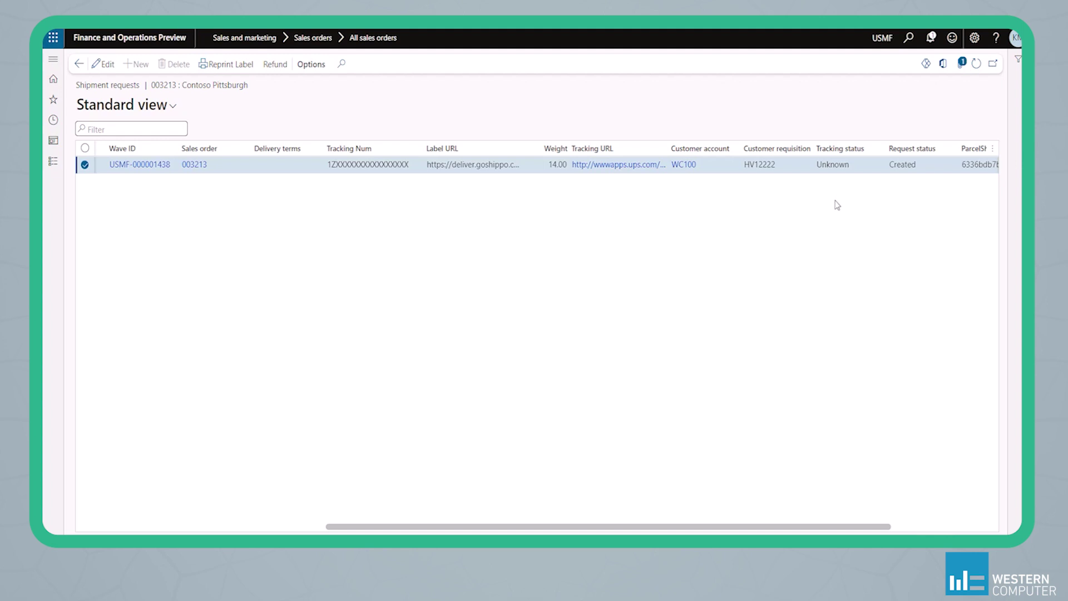
click(80, 67)
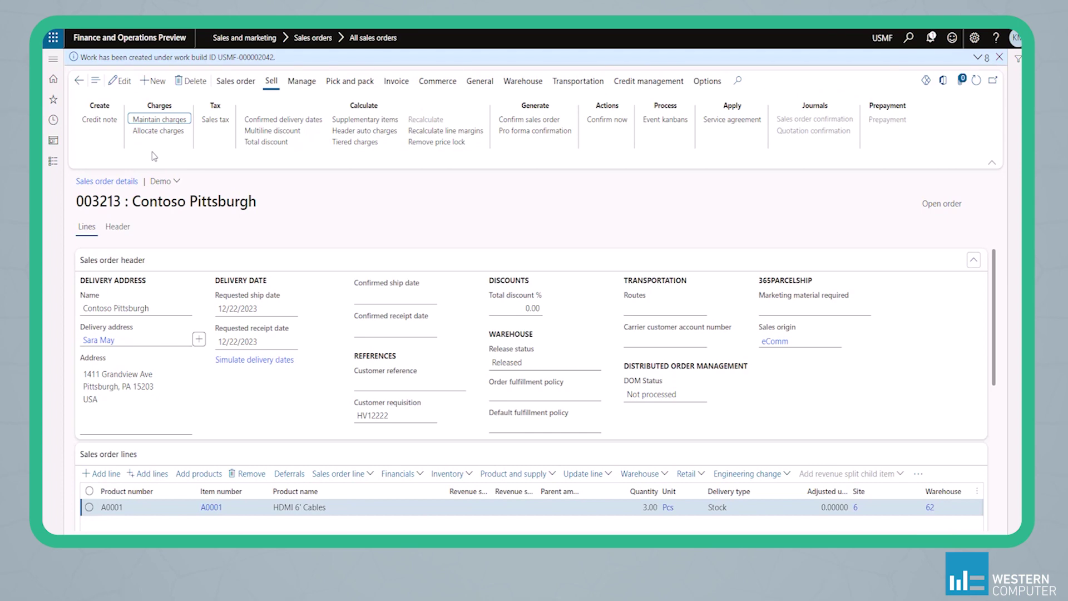
Show order 003213's charges, listing the INTFRGHT freight charge of 17.11 USD.
click(271, 83)
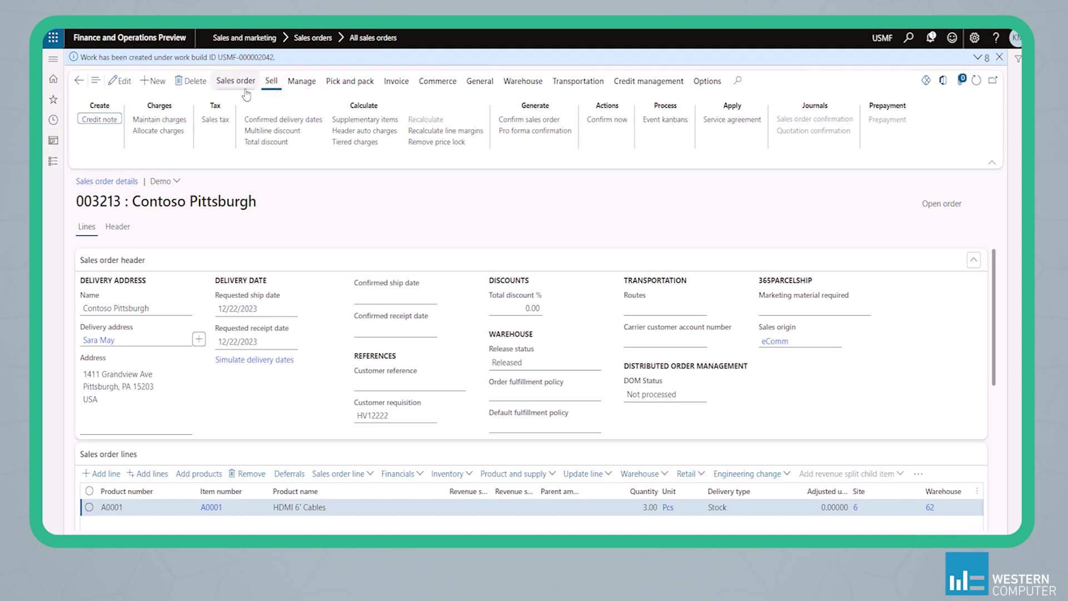
click(158, 120)
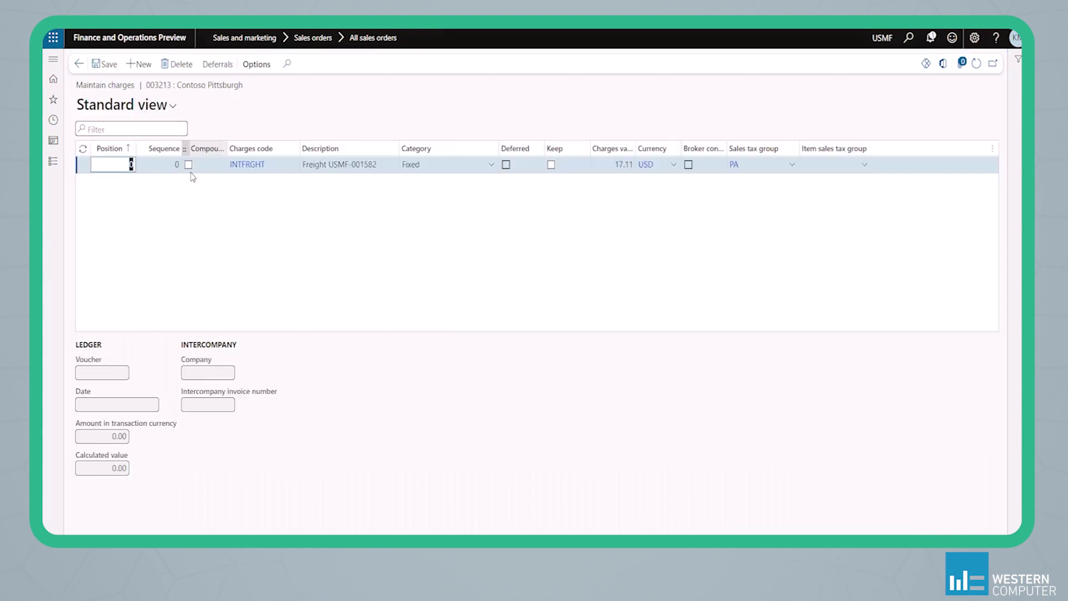